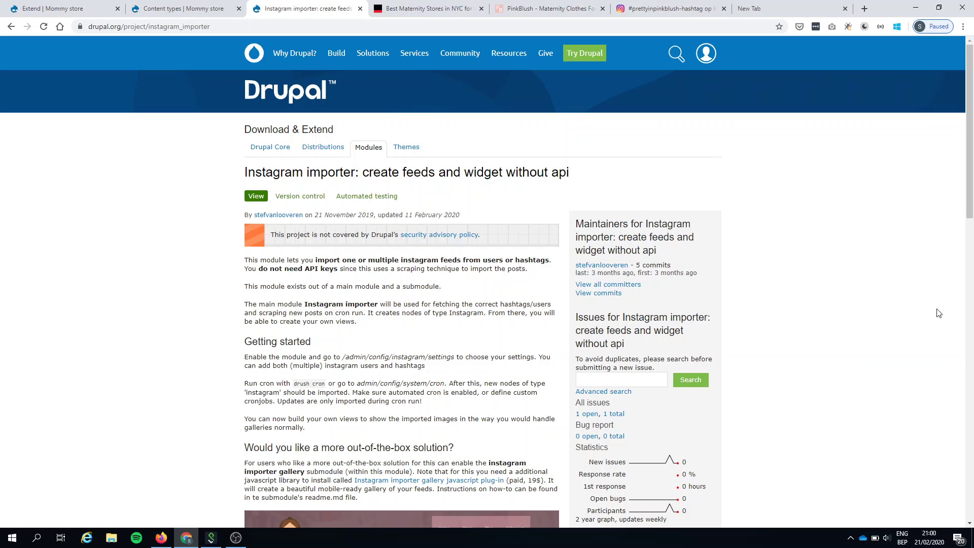
- Scroll the current page, then check the Content types admin list
{"action": "scroll", "coordinate": [207, 325], "scroll_direction": "down", "scroll_amount": 6}
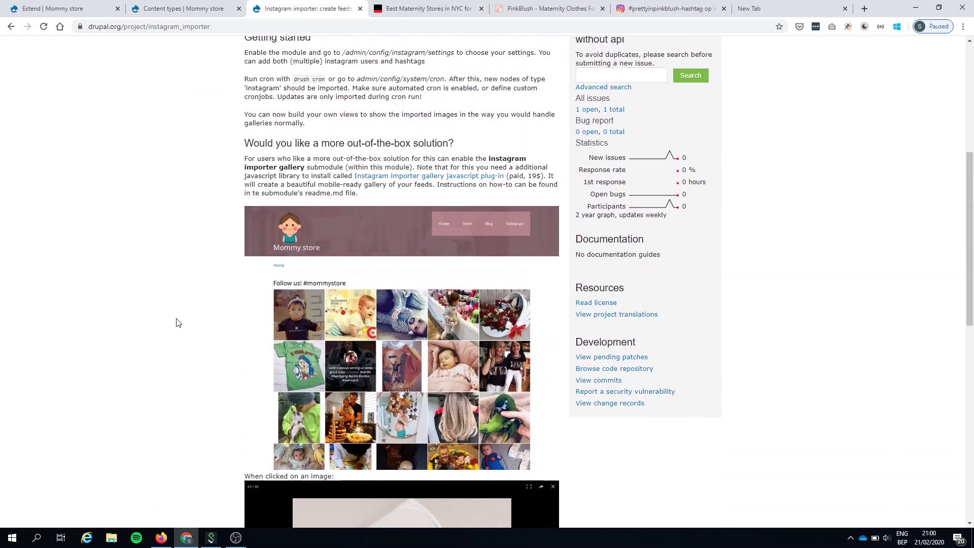
{"action": "scroll", "coordinate": [400, 429], "scroll_direction": "down", "scroll_amount": 3}
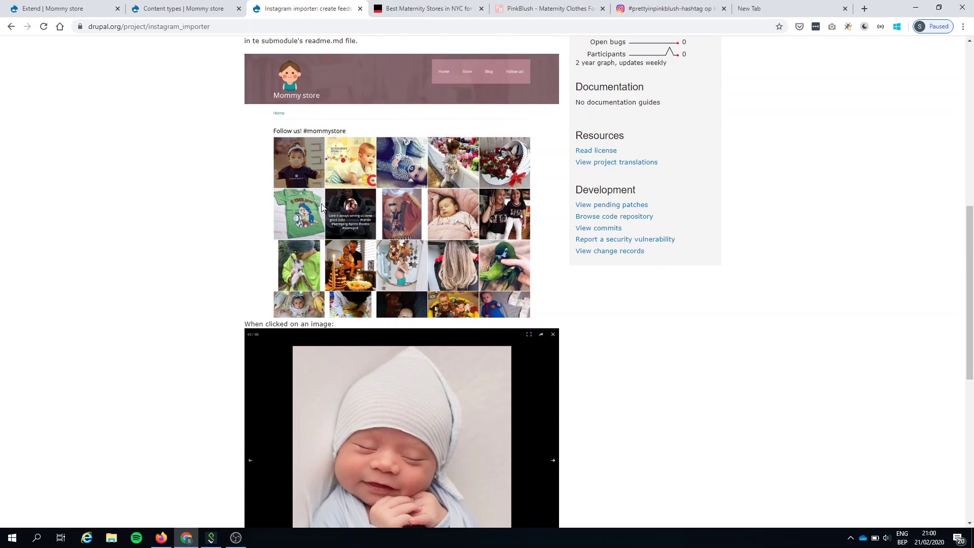
{"action": "scroll", "coordinate": [201, 216], "scroll_direction": "down", "scroll_amount": 2}
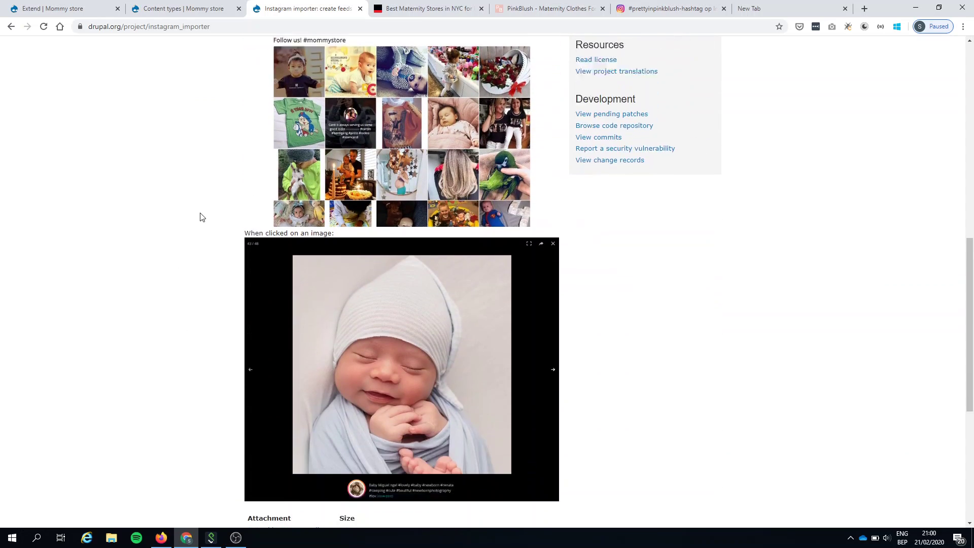
{"action": "scroll", "coordinate": [168, 222], "scroll_direction": "up", "scroll_amount": 1}
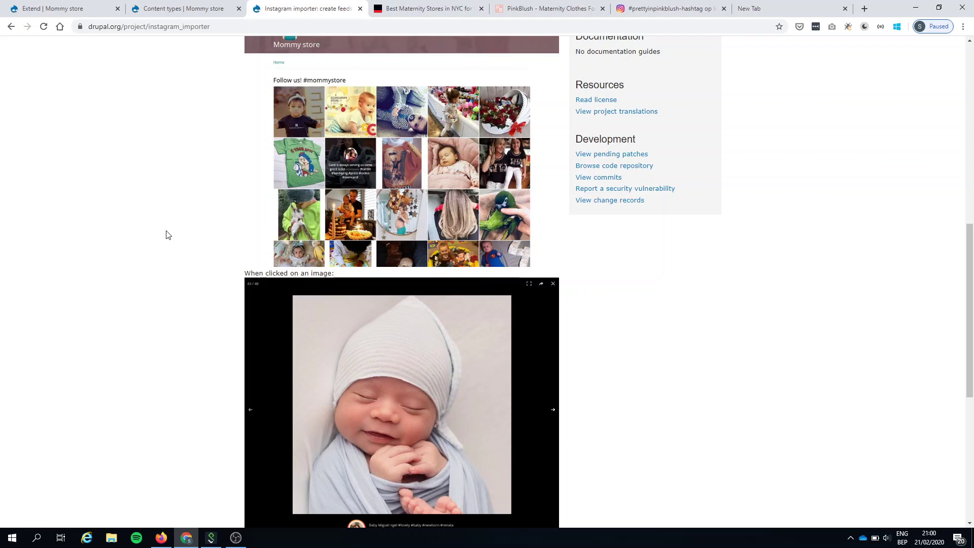
{"action": "scroll", "coordinate": [167, 235], "scroll_direction": "up", "scroll_amount": 9}
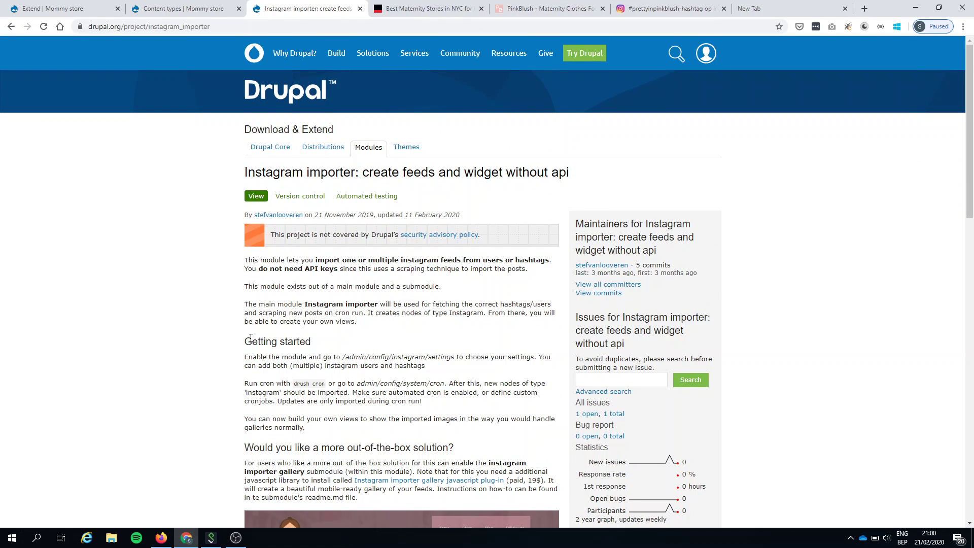
{"action": "left_click", "coordinate": [166, 11]}
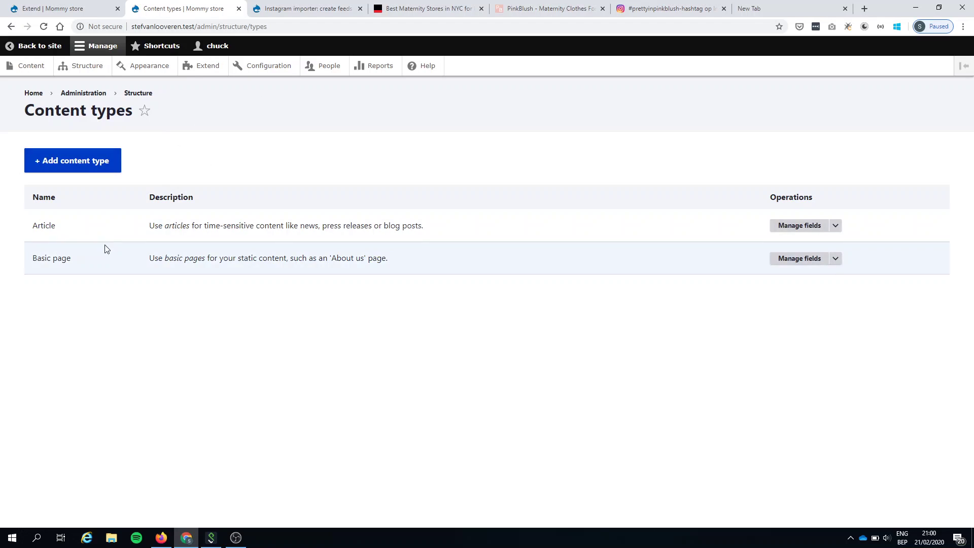
- Filter modules by 'inst', install Instagram importer, and return to Content types
{"action": "left_click", "coordinate": [63, 9]}
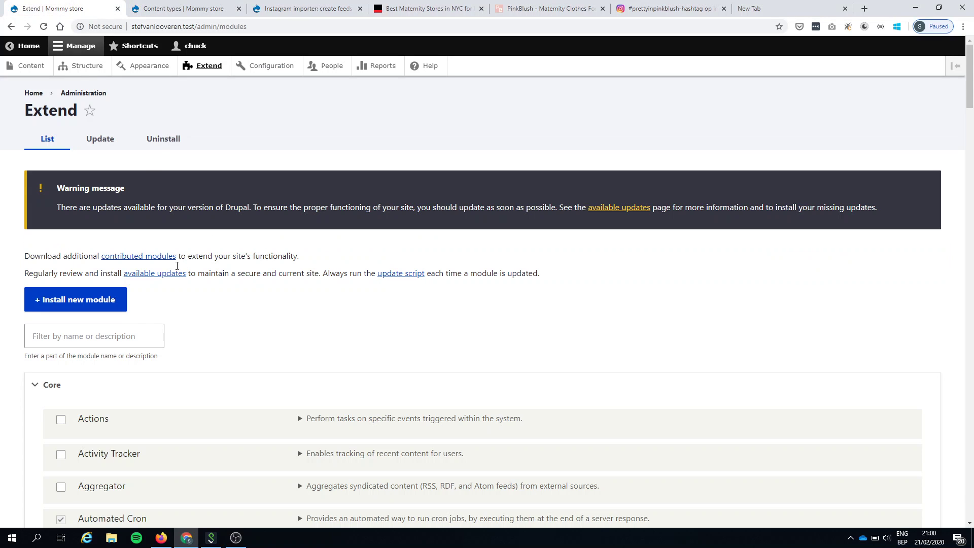
{"action": "left_click", "coordinate": [136, 337]}
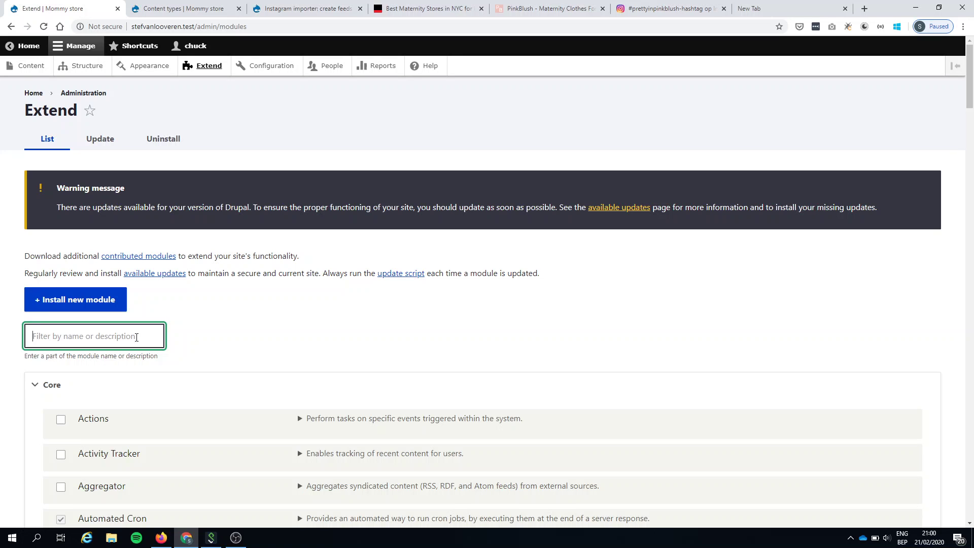
{"action": "type", "text": "inst"}
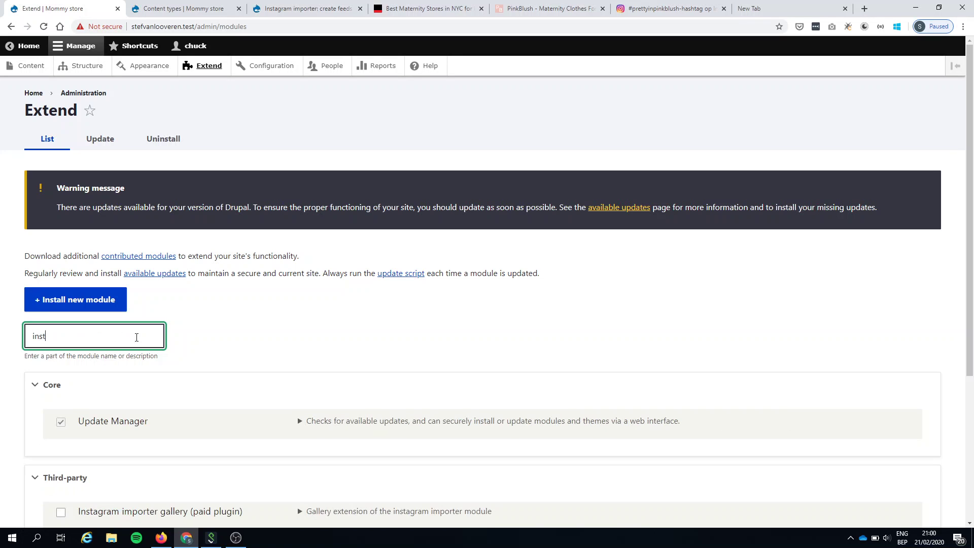
{"action": "scroll", "coordinate": [124, 468], "scroll_direction": "down", "scroll_amount": 4}
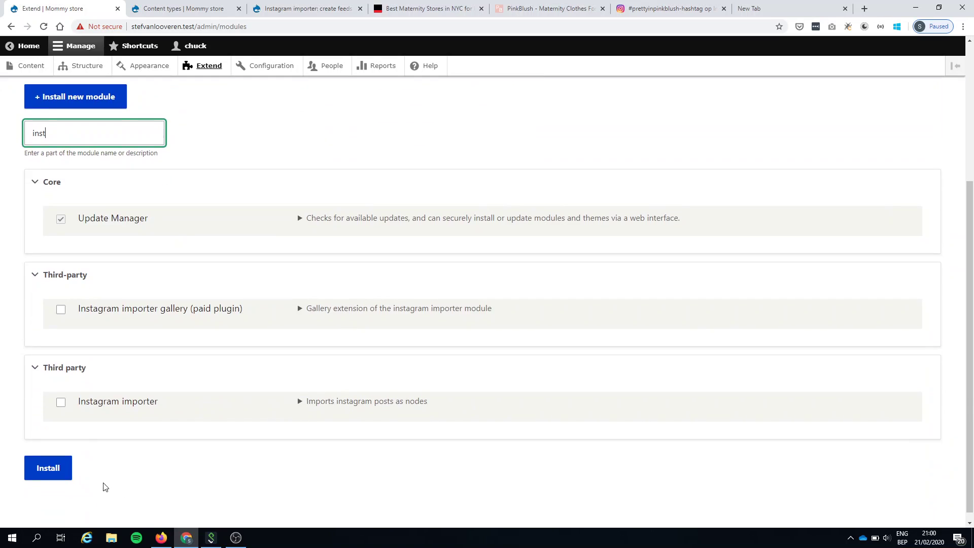
{"action": "left_click", "coordinate": [118, 404]}
{"action": "left_click", "coordinate": [57, 475]}
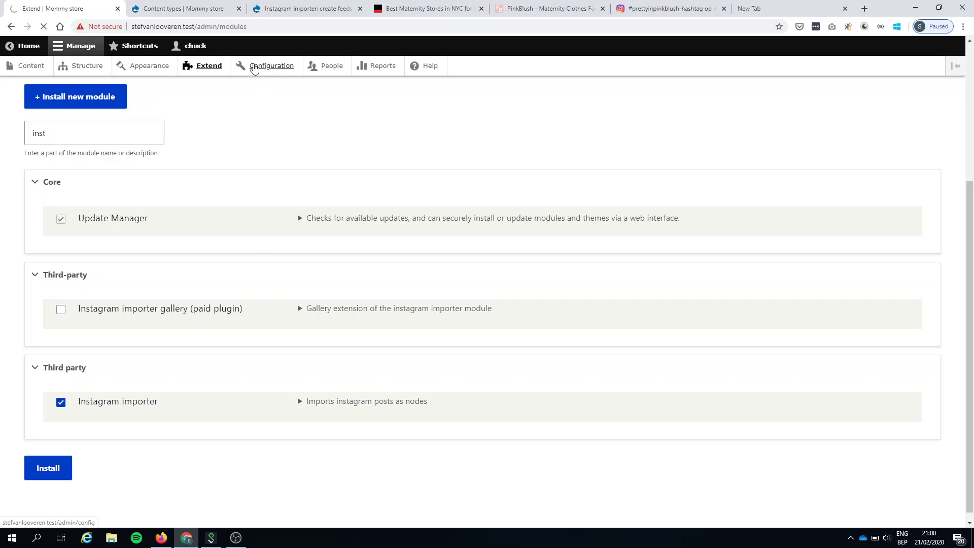
{"action": "left_click", "coordinate": [202, 9]}
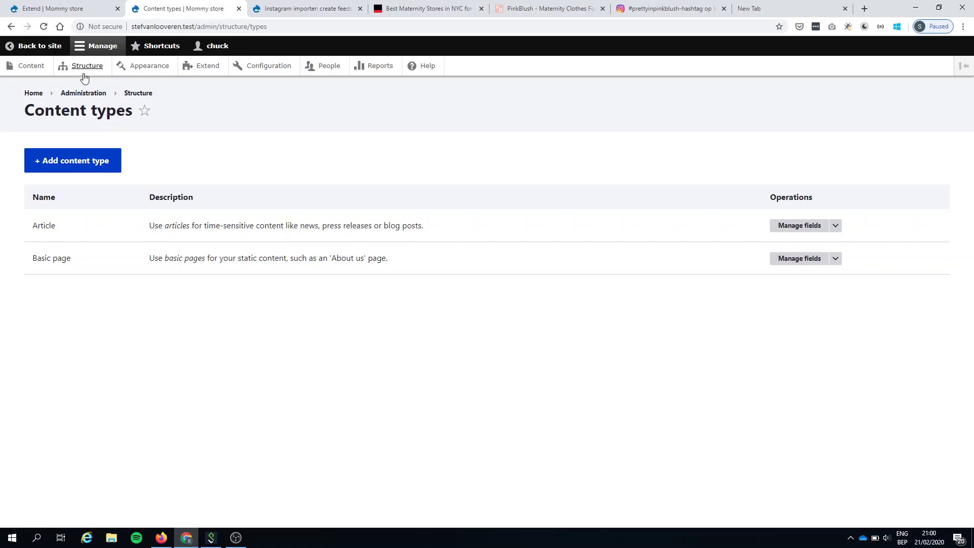
- Reload Content types, review the new Instagram type's nine fields, then go to Configuration
{"action": "left_click", "coordinate": [45, 27]}
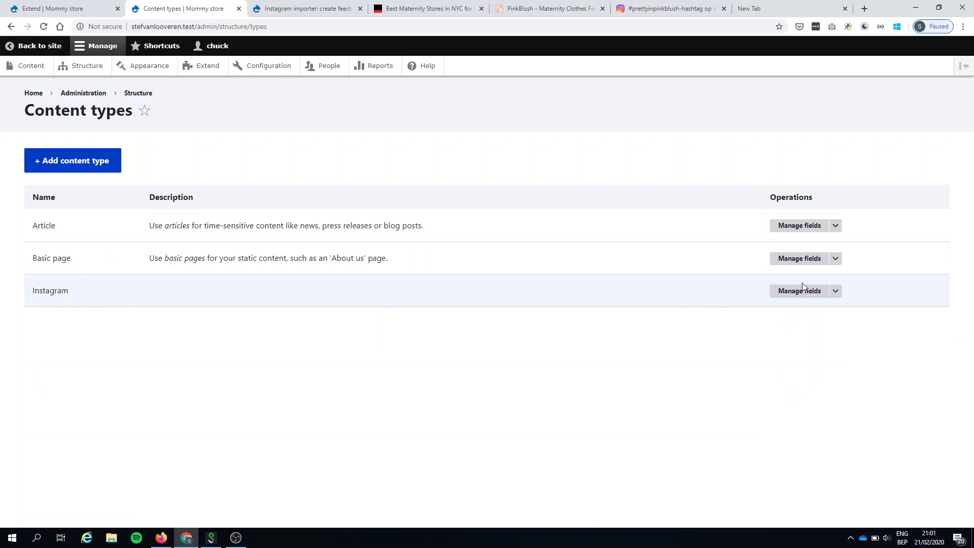
{"action": "left_click", "coordinate": [794, 289]}
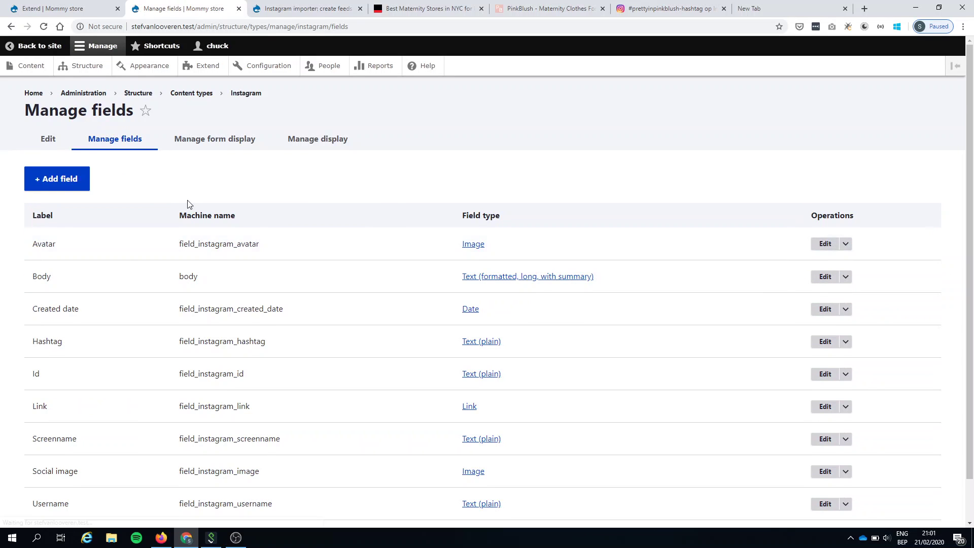
{"action": "scroll", "coordinate": [131, 272], "scroll_direction": "down", "scroll_amount": 1}
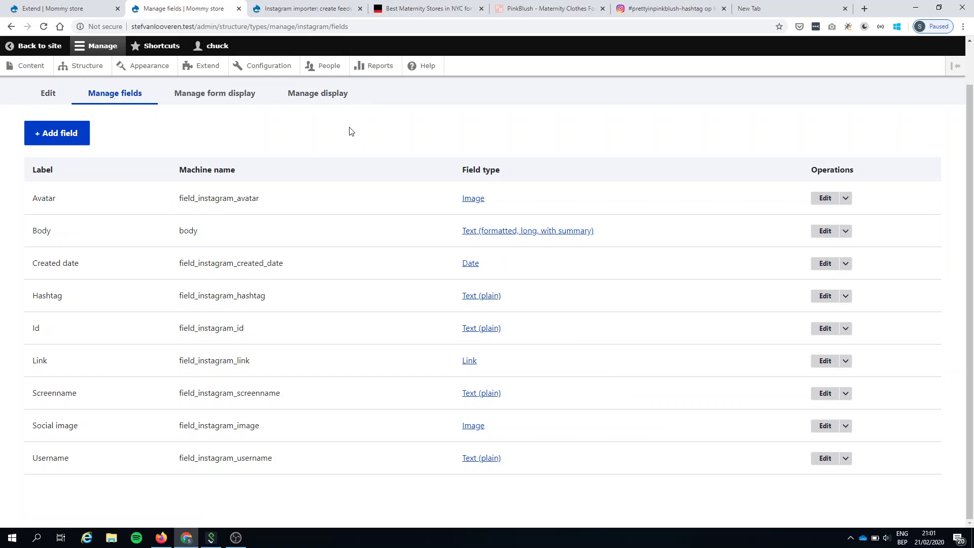
{"action": "left_click", "coordinate": [271, 70]}
- Open Instagram importer settings and click into the empty hashtag and user fields
{"action": "scroll", "coordinate": [450, 221], "scroll_direction": "down", "scroll_amount": 8}
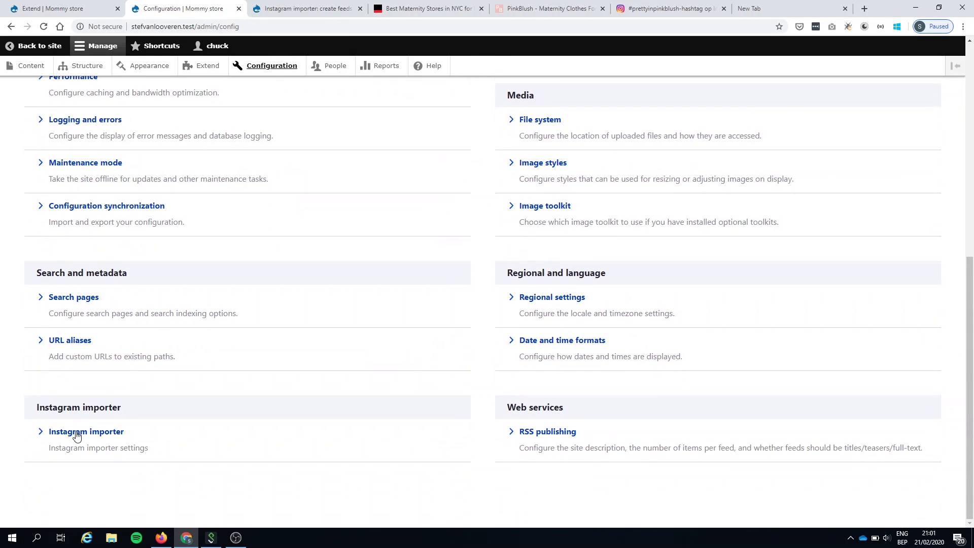
{"action": "left_click", "coordinate": [81, 433]}
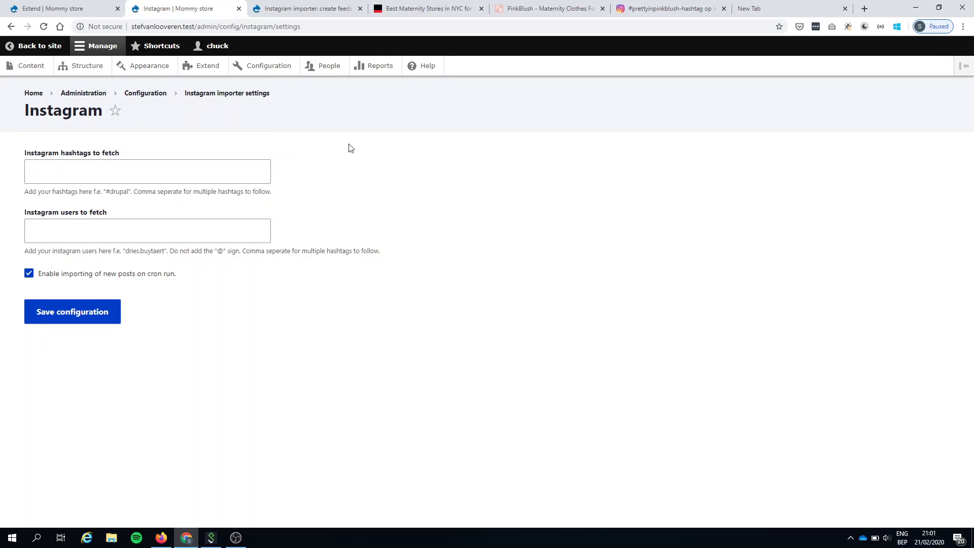
{"action": "left_click", "coordinate": [28, 158]}
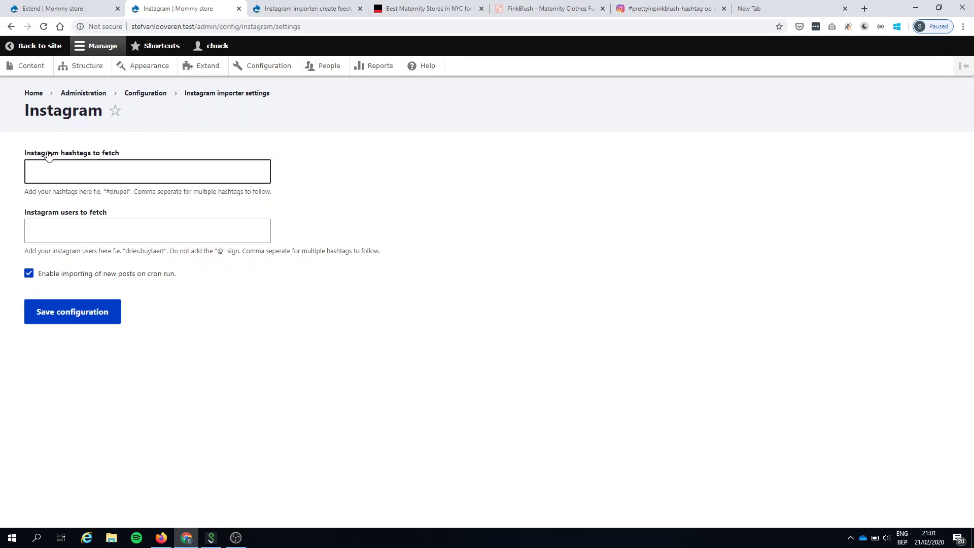
{"action": "left_click", "coordinate": [182, 146]}
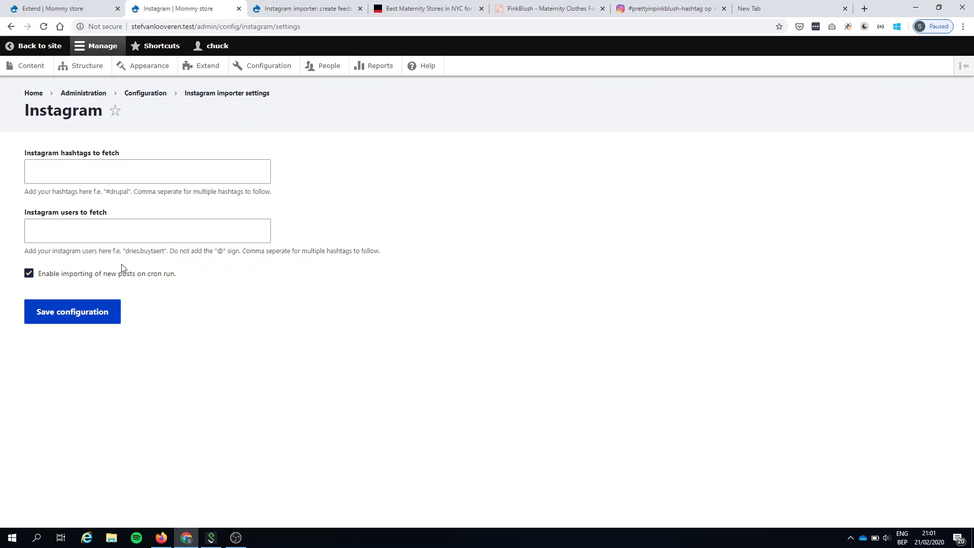
{"action": "left_click", "coordinate": [31, 223]}
{"action": "left_click", "coordinate": [337, 235]}
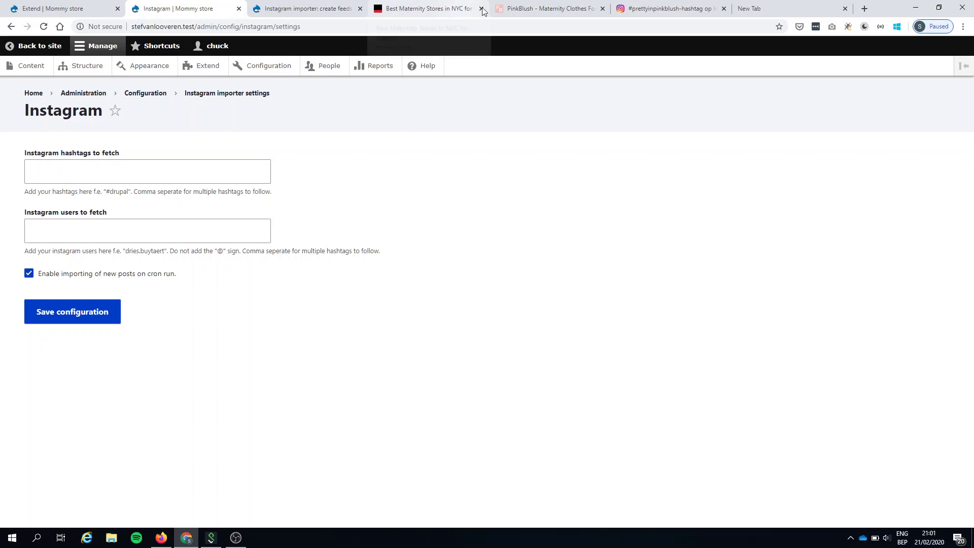
- Scroll the PinkBlush homepage down to its #prettyinpinkblush Instagram photo grid
{"action": "left_click", "coordinate": [544, 10]}
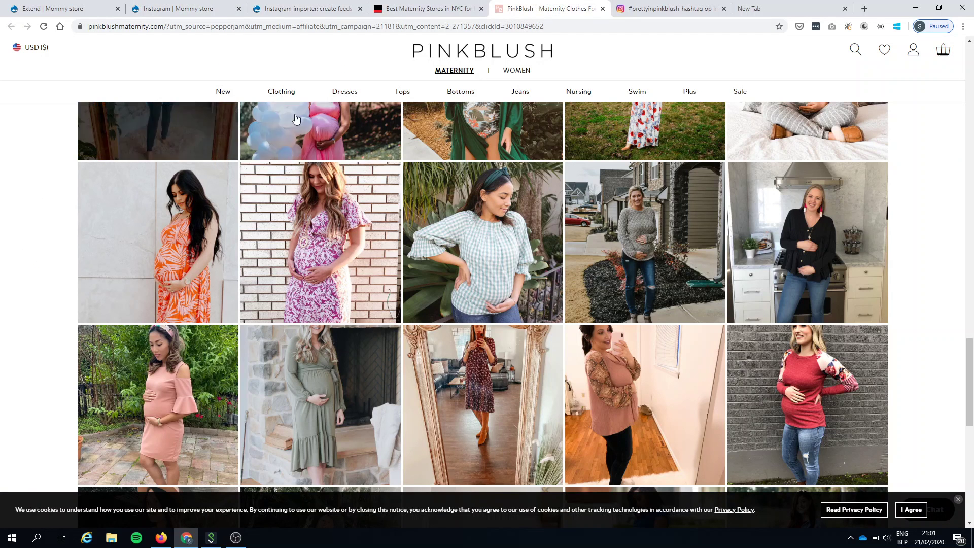
{"action": "scroll", "coordinate": [296, 118], "scroll_direction": "up", "scroll_amount": 15}
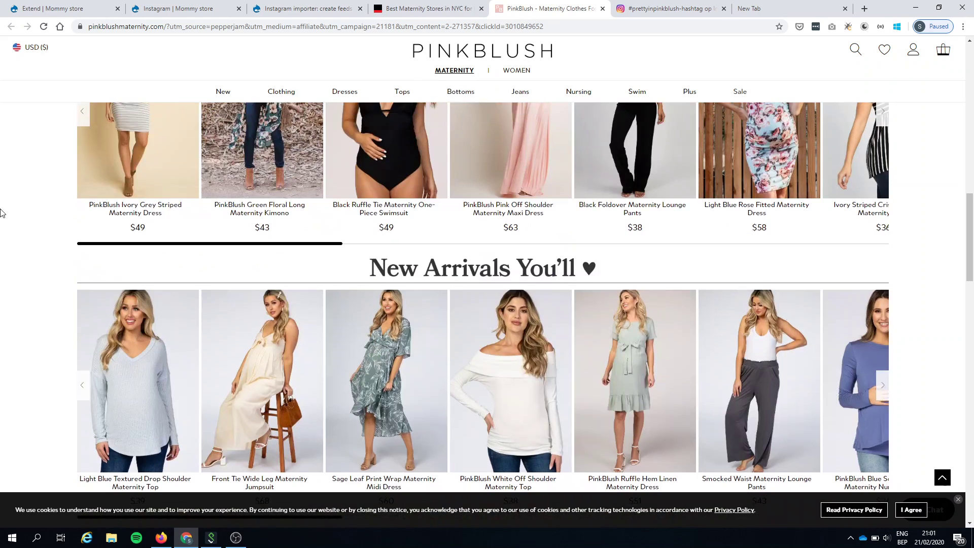
{"action": "scroll", "coordinate": [107, 200], "scroll_direction": "up", "scroll_amount": 15}
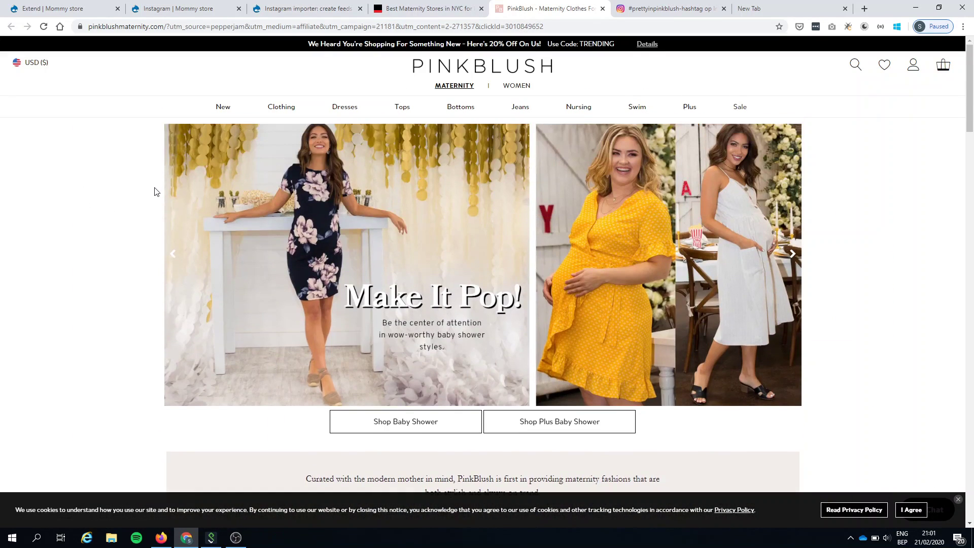
{"action": "scroll", "coordinate": [154, 192], "scroll_direction": "down", "scroll_amount": 5}
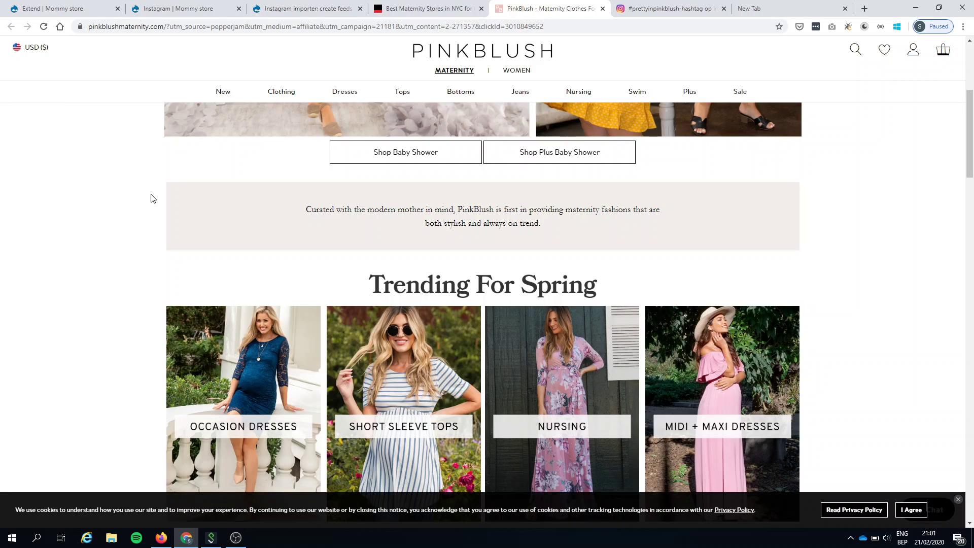
{"action": "scroll", "coordinate": [151, 198], "scroll_direction": "up", "scroll_amount": 5}
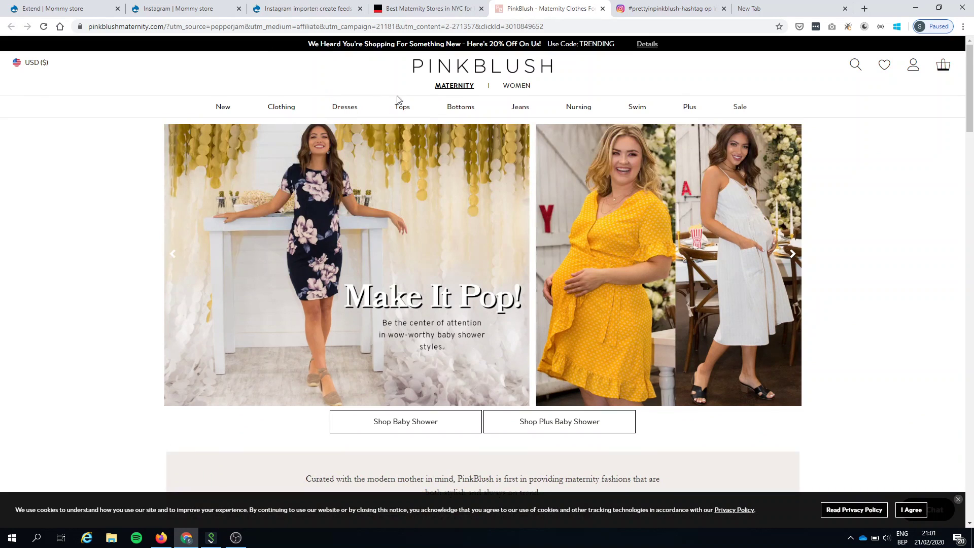
{"action": "scroll", "coordinate": [20, 175], "scroll_direction": "down", "scroll_amount": 8}
{"action": "scroll", "coordinate": [20, 175], "scroll_direction": "down", "scroll_amount": 8}
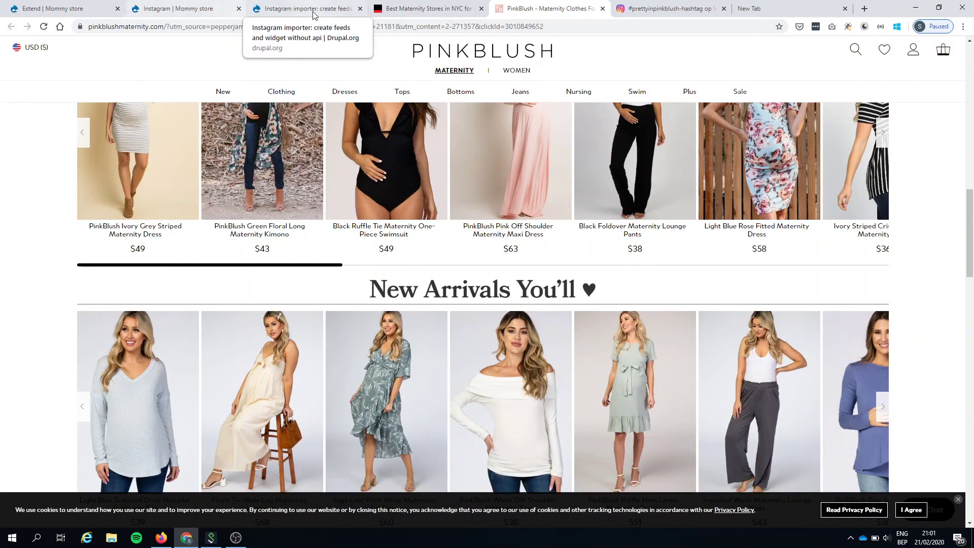
{"action": "scroll", "coordinate": [558, 114], "scroll_direction": "up", "scroll_amount": 12}
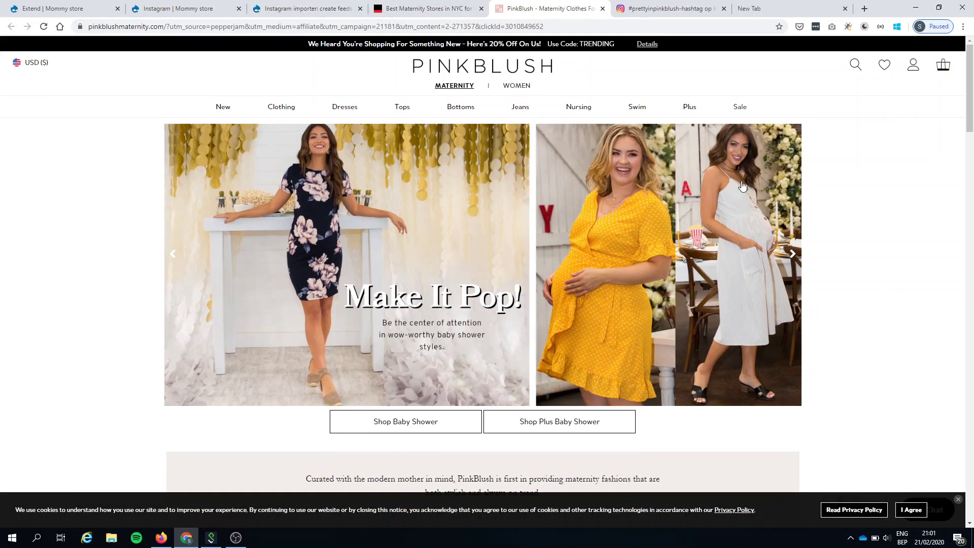
{"action": "scroll", "coordinate": [808, 179], "scroll_direction": "down", "scroll_amount": 6}
{"action": "scroll", "coordinate": [808, 179], "scroll_direction": "down", "scroll_amount": 20}
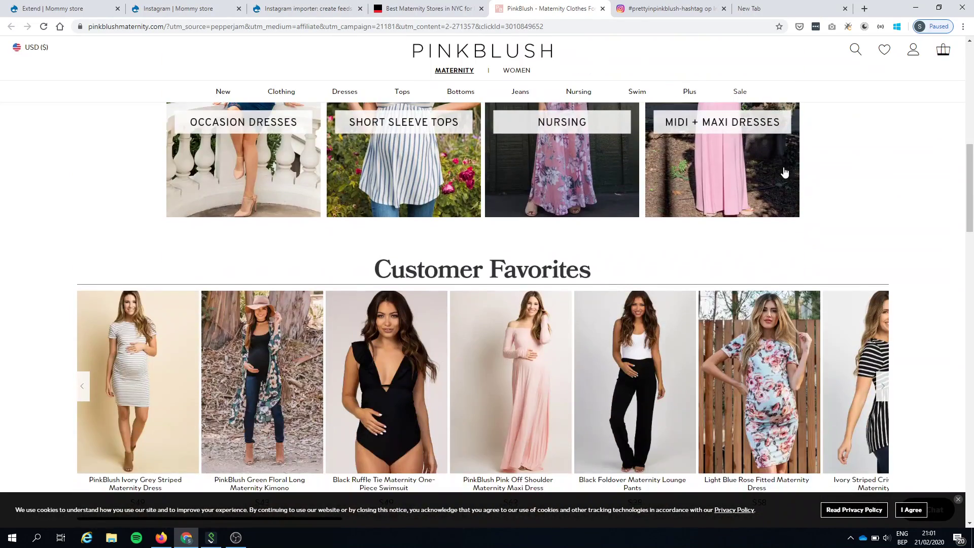
{"action": "scroll", "coordinate": [366, 133], "scroll_direction": "up", "scroll_amount": 2}
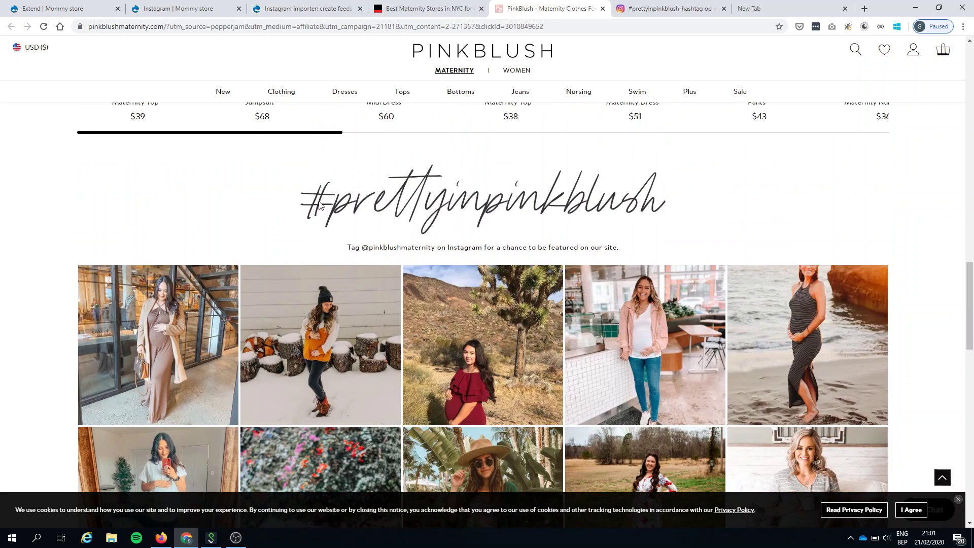
- Paste #prettyinpinkblush into the hashtags field, save the importer settings, and return to Configuration
{"action": "left_click", "coordinate": [200, 10]}
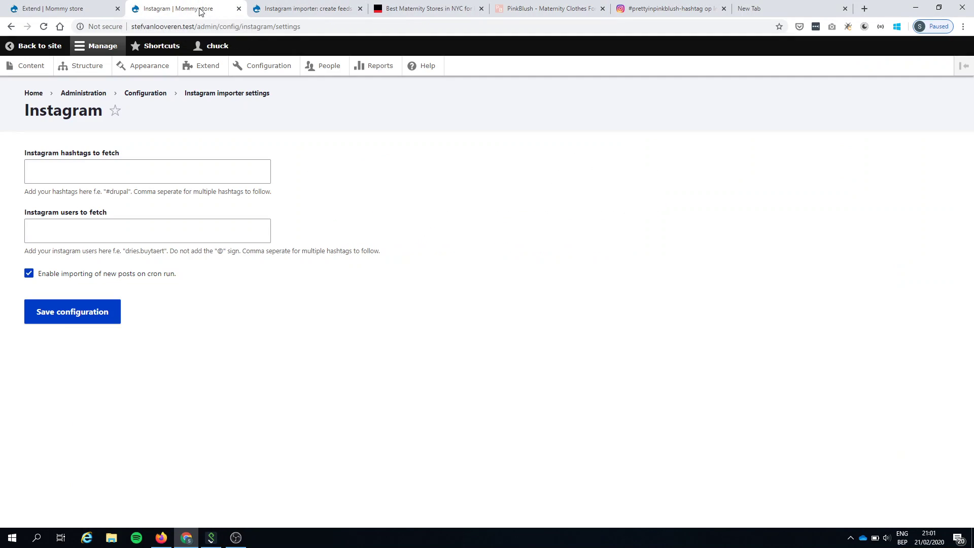
{"action": "left_click", "coordinate": [71, 169]}
{"action": "type", "text": "#prettyinpinkblush"}
{"action": "left_click", "coordinate": [418, 205]}
{"action": "left_click", "coordinate": [87, 316]}
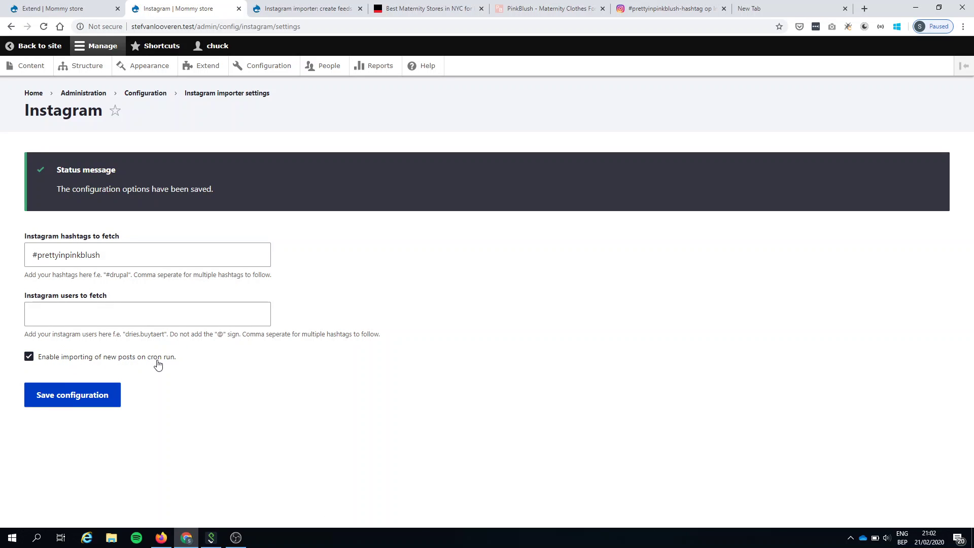
{"action": "left_click", "coordinate": [275, 70]}
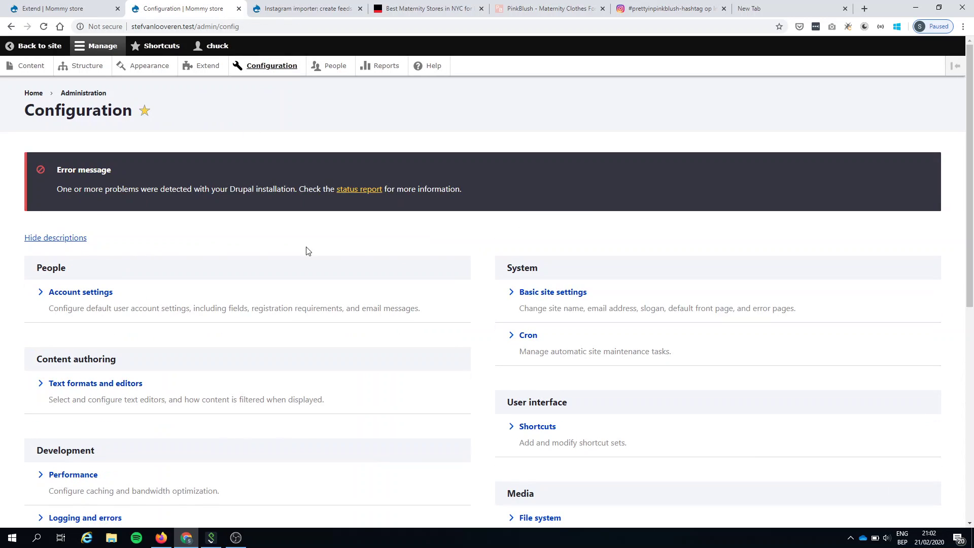
- Open Cron under System and run cron, then switch to the other admin tab
{"action": "scroll", "coordinate": [505, 284], "scroll_direction": "down", "scroll_amount": 1}
{"action": "left_click", "coordinate": [530, 284]}
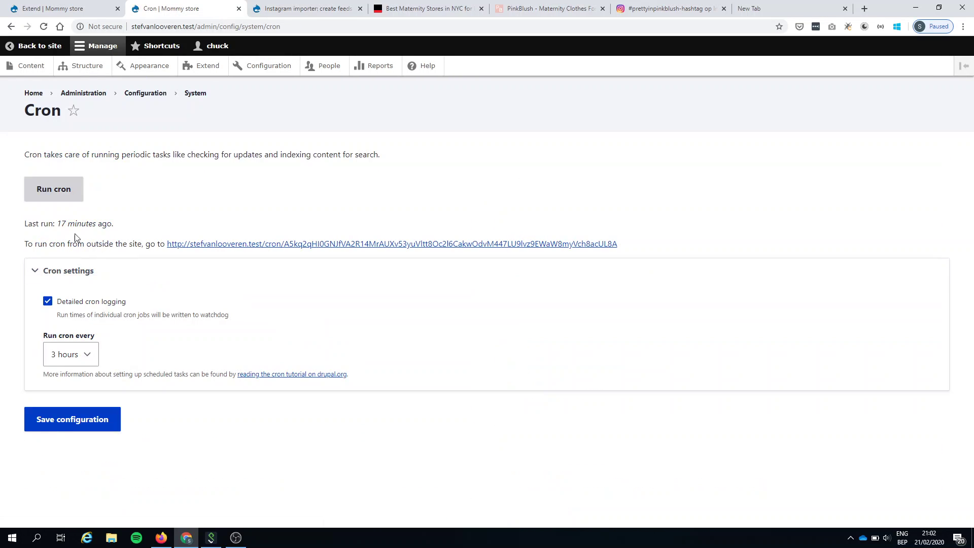
{"action": "left_click", "coordinate": [47, 189]}
{"action": "left_click", "coordinate": [60, 11]}
- Review the Content list's Instagram posts dated 02/21/2020 - 21:02 and edit the first one
{"action": "left_click", "coordinate": [30, 66]}
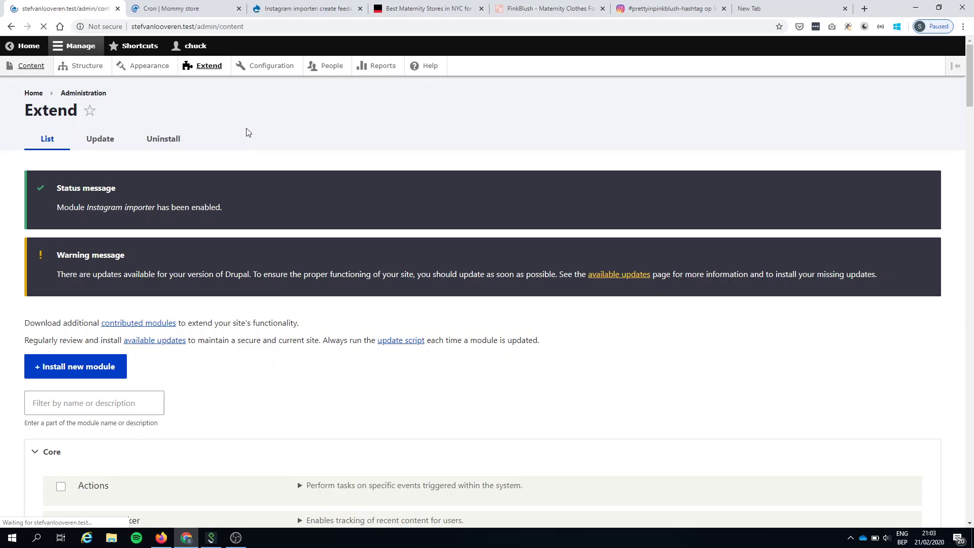
{"action": "scroll", "coordinate": [435, 240], "scroll_direction": "down", "scroll_amount": 4}
{"action": "scroll", "coordinate": [435, 240], "scroll_direction": "down", "scroll_amount": 3}
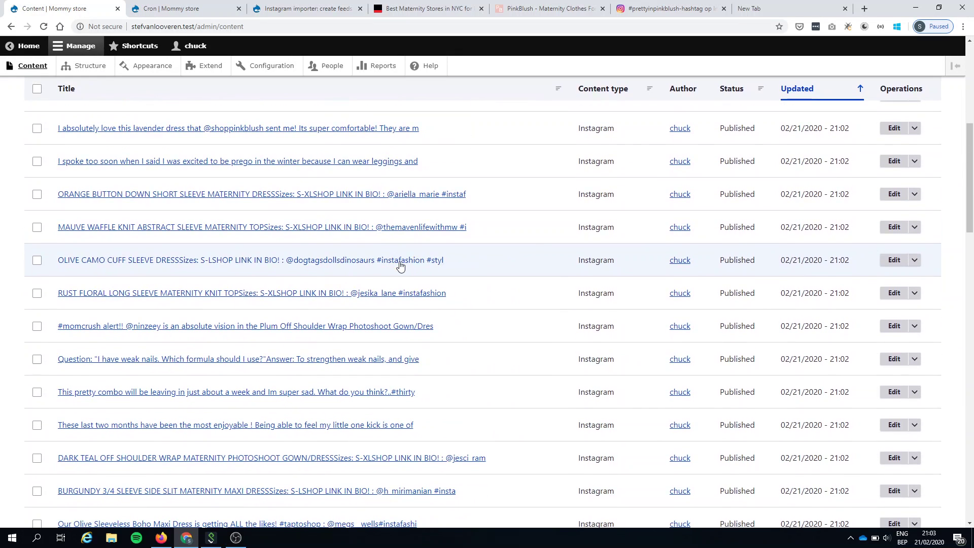
{"action": "scroll", "coordinate": [401, 265], "scroll_direction": "up", "scroll_amount": 6}
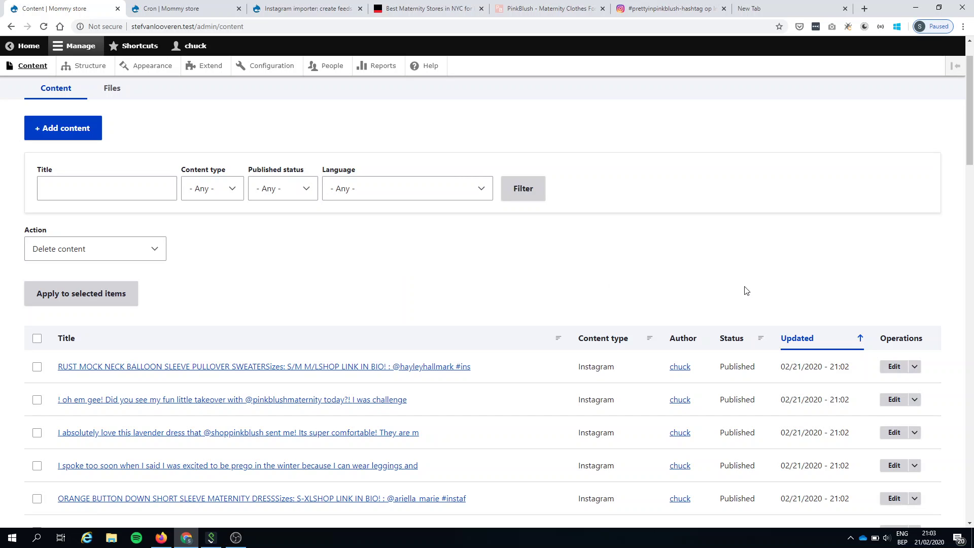
{"action": "scroll", "coordinate": [747, 296], "scroll_direction": "up", "scroll_amount": 1}
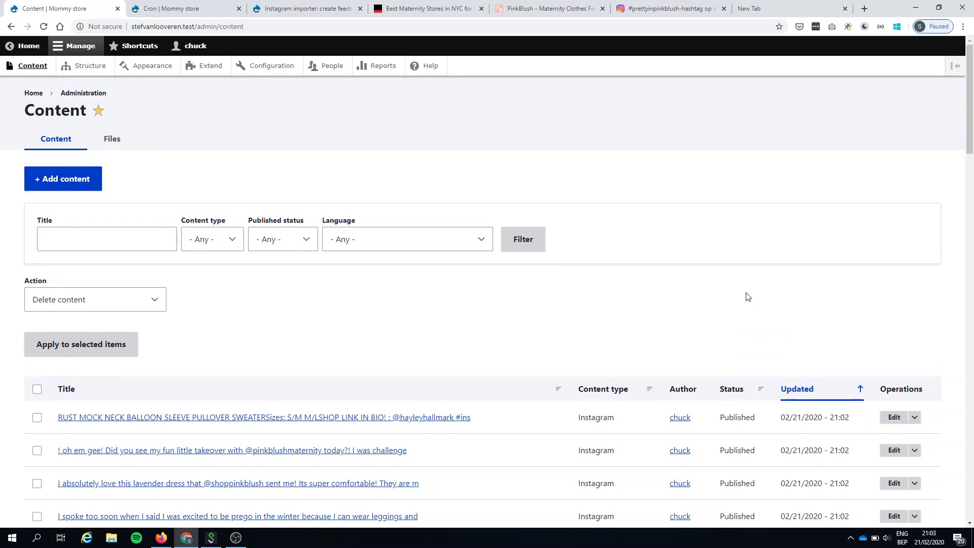
{"action": "scroll", "coordinate": [748, 297], "scroll_direction": "down", "scroll_amount": 5}
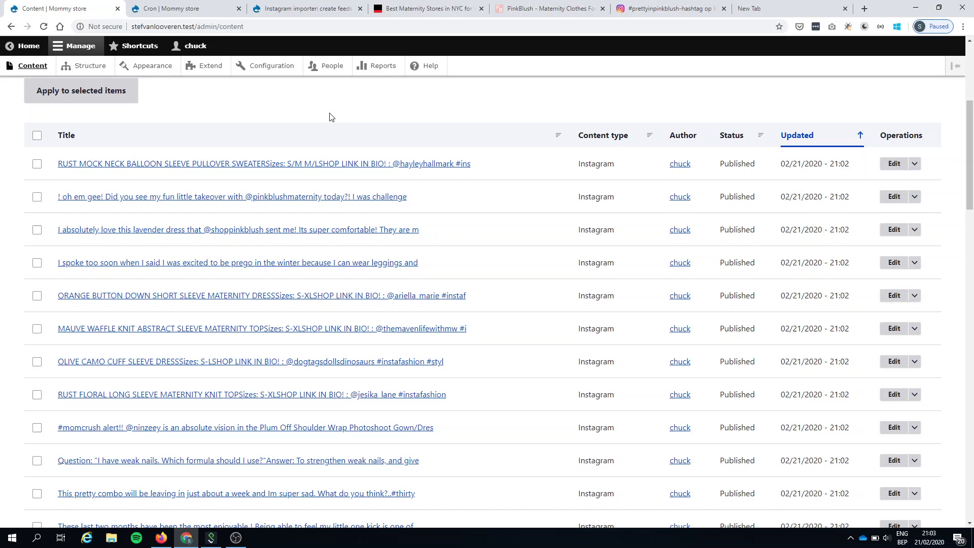
{"action": "left_click", "coordinate": [891, 167]}
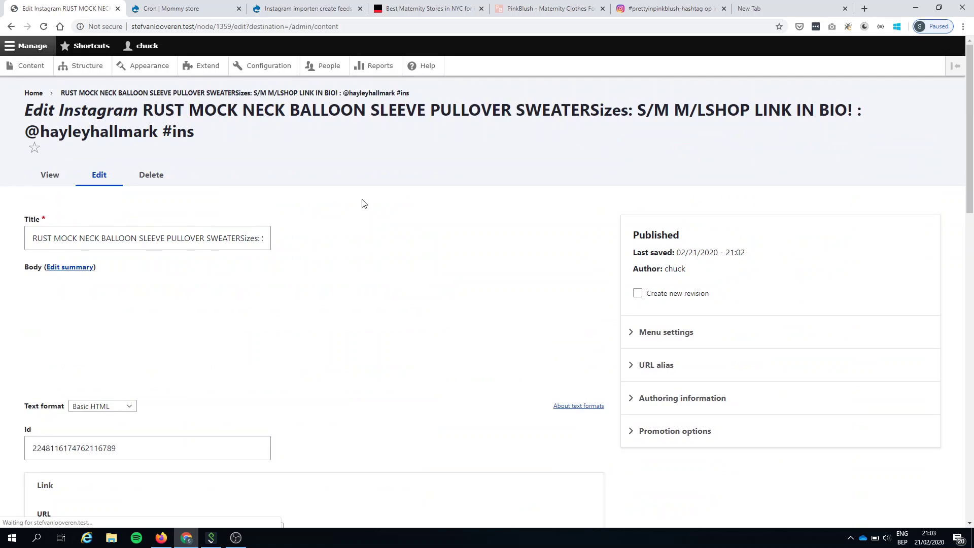
- Inspect the imported sweater post's title, body text, Id and Instagram link fields
{"action": "left_click", "coordinate": [74, 241]}
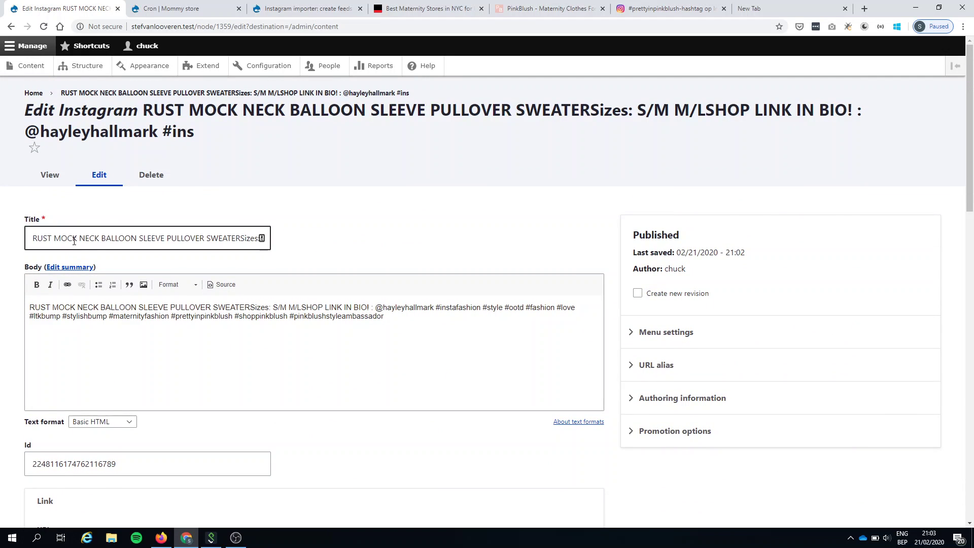
{"action": "left_click", "coordinate": [83, 327]}
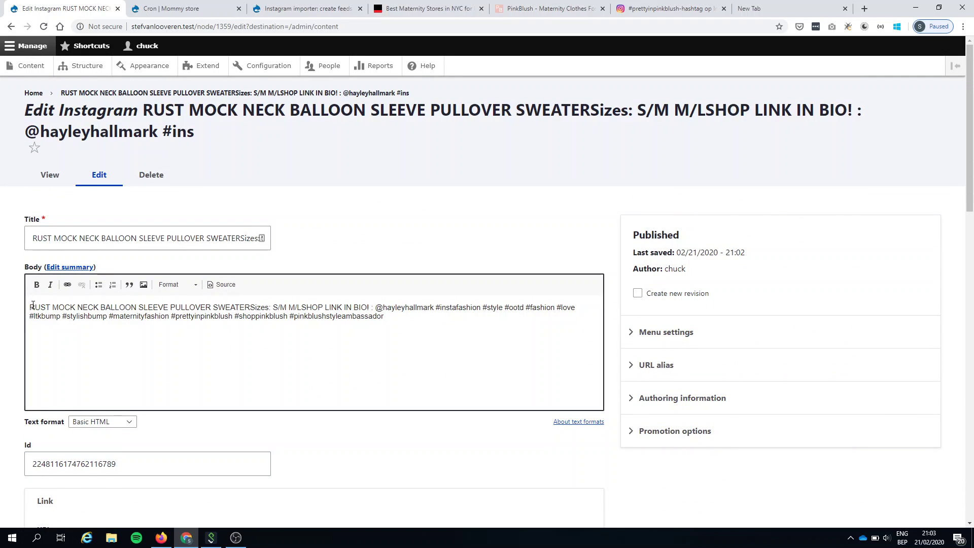
{"action": "left_click_drag", "start_coordinate": [32, 305], "coordinate": [391, 319]}
{"action": "left_click", "coordinate": [420, 330]}
{"action": "scroll", "coordinate": [299, 334], "scroll_direction": "down", "scroll_amount": 1}
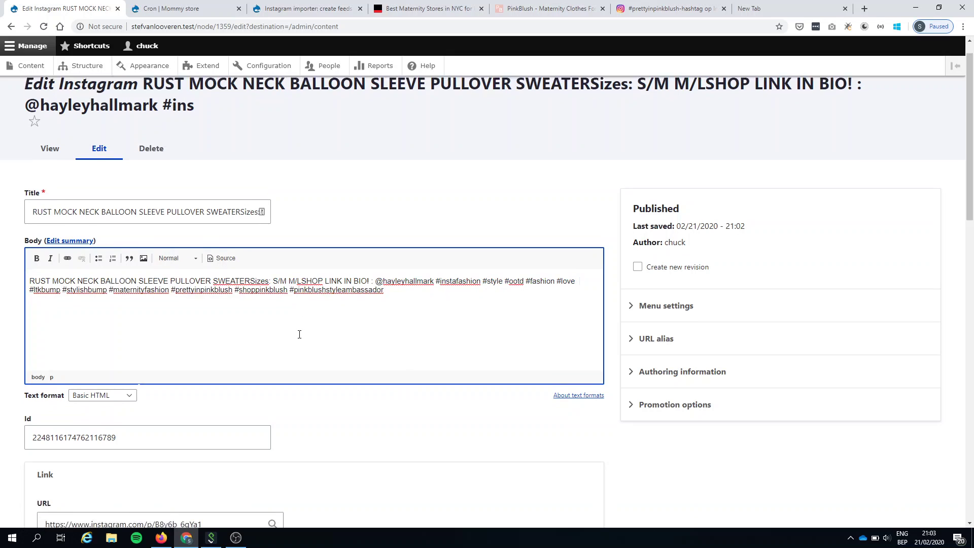
{"action": "scroll", "coordinate": [299, 335], "scroll_direction": "down", "scroll_amount": 4}
{"action": "left_click", "coordinate": [32, 260]}
{"action": "left_click", "coordinate": [47, 289]}
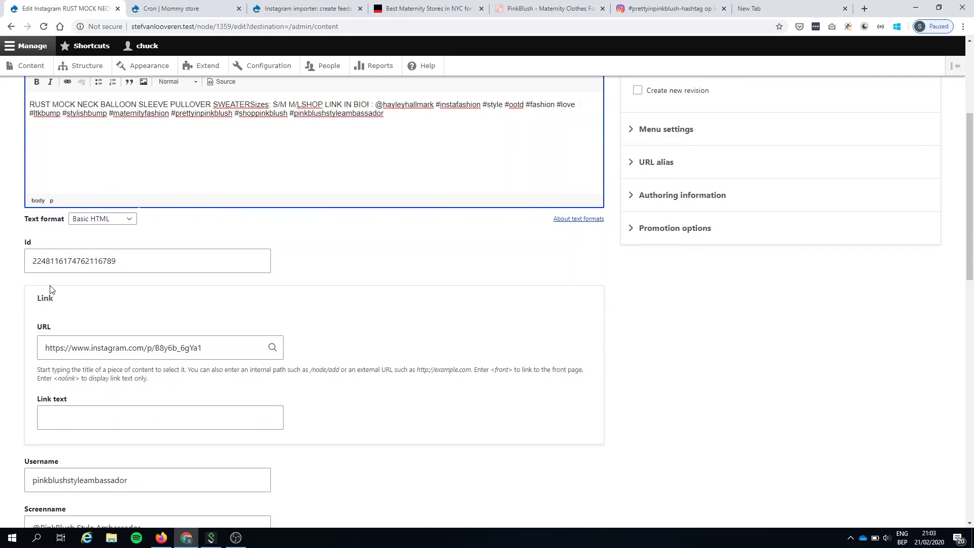
- Copy the post's Instagram URL and select another tab's address bar
{"action": "scroll", "coordinate": [48, 289], "scroll_direction": "down", "scroll_amount": 2}
{"action": "left_click", "coordinate": [112, 249]}
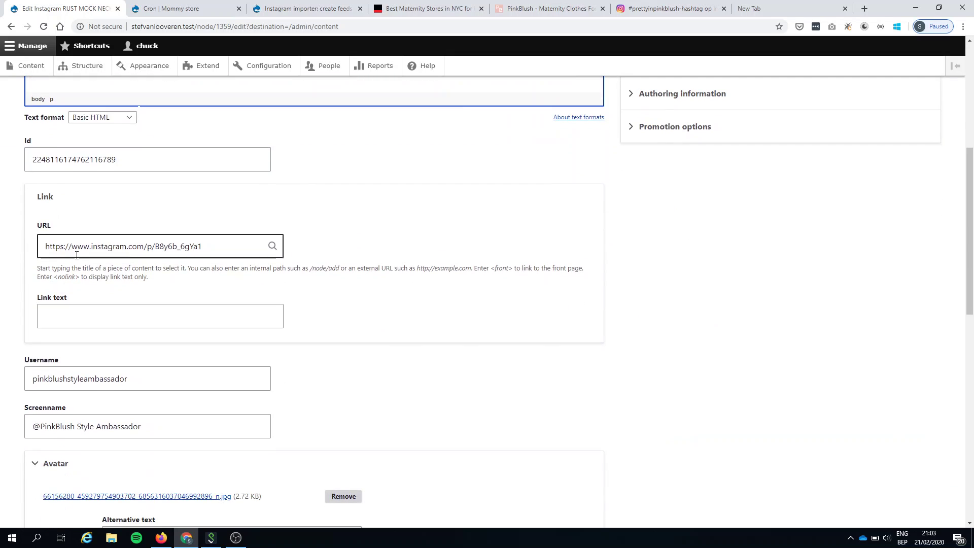
{"action": "triple_click", "coordinate": [113, 249]}
{"action": "right_click", "coordinate": [113, 248]}
{"action": "left_click", "coordinate": [137, 284]}
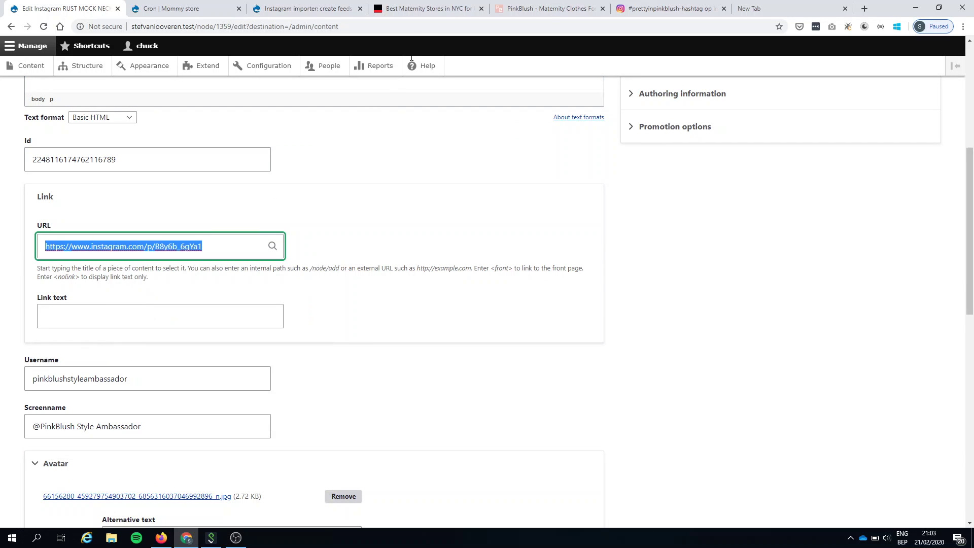
{"action": "left_click", "coordinate": [453, 10]}
{"action": "left_click", "coordinate": [450, 27]}
- Load the copied URL to open the original rust mock neck balloon sleeve sweater post
{"action": "key", "text": "ctrl+v"}
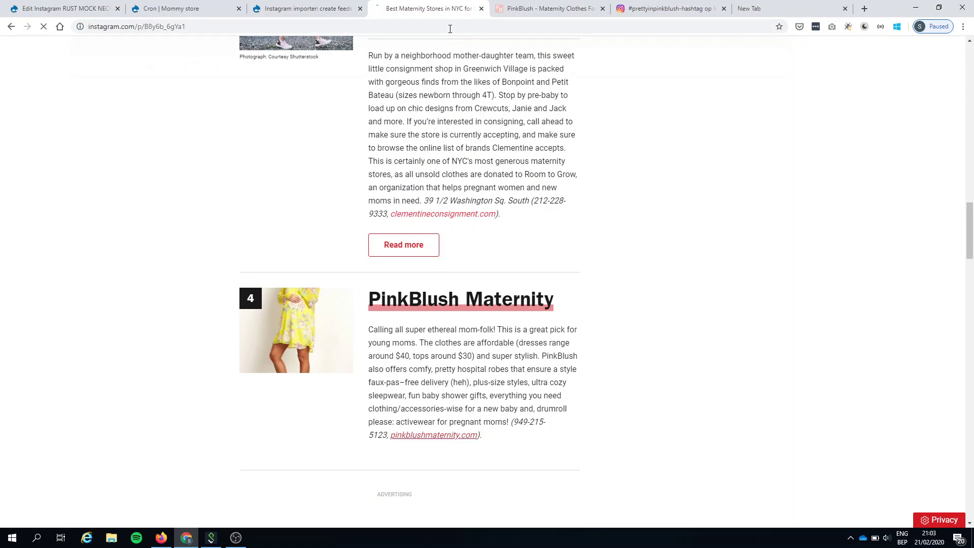
{"action": "key", "text": "Return"}
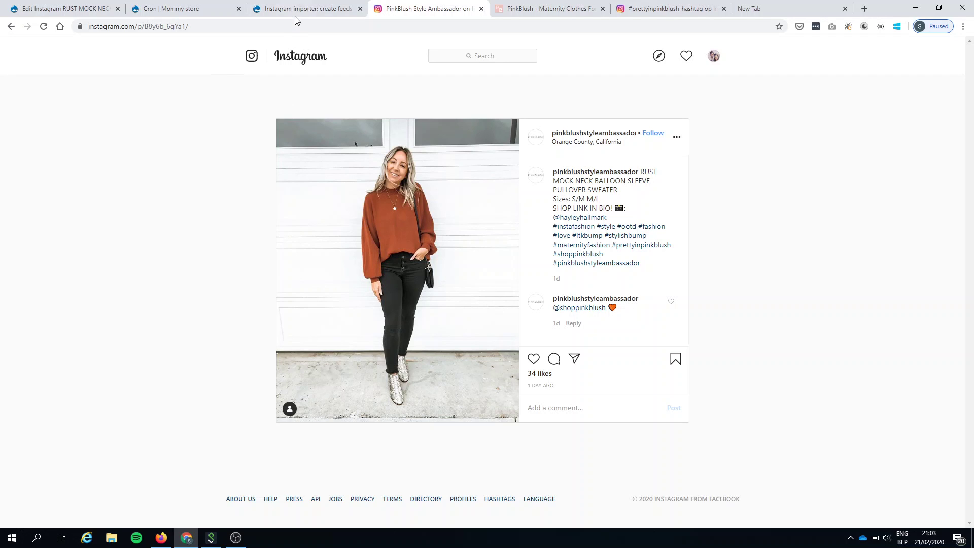
- Back in Drupal's edit form, confirm the Hashtag field reads prettyinpinkblush
{"action": "left_click", "coordinate": [72, 11]}
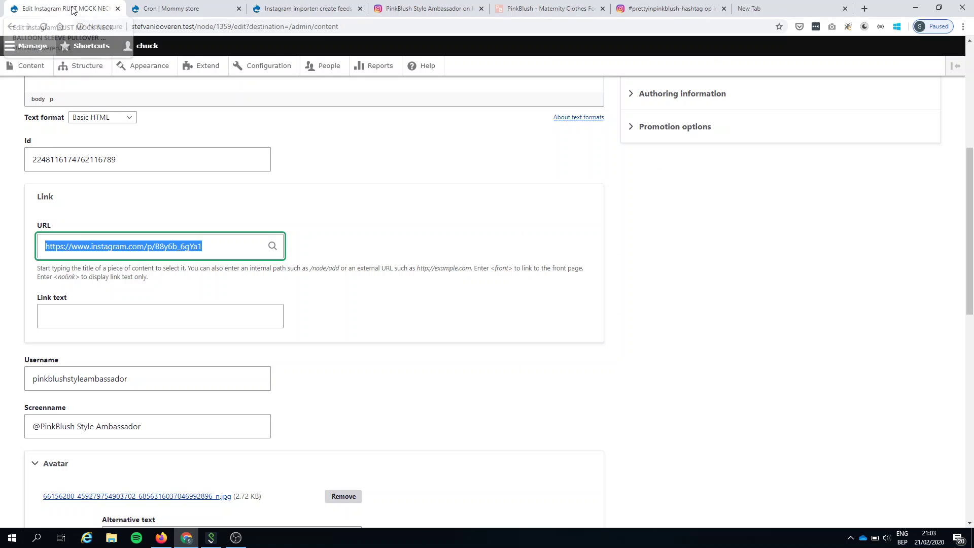
{"action": "scroll", "coordinate": [427, 228], "scroll_direction": "down", "scroll_amount": 7}
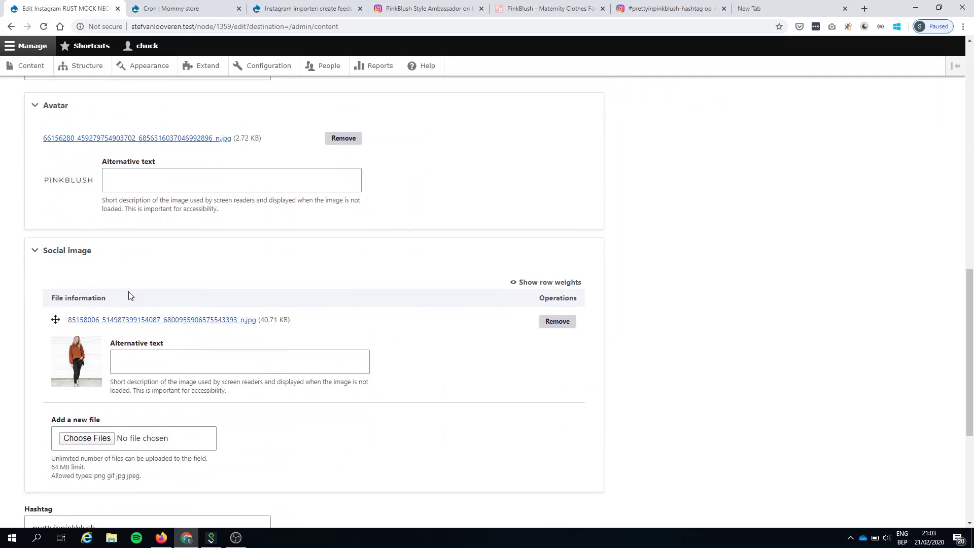
{"action": "scroll", "coordinate": [131, 296], "scroll_direction": "down", "scroll_amount": 5}
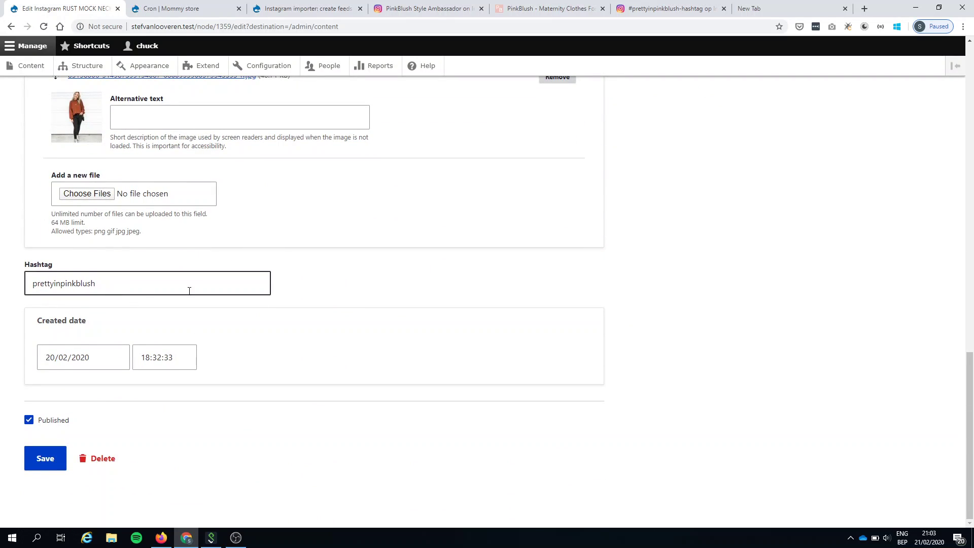
{"action": "scroll", "coordinate": [189, 291], "scroll_direction": "up", "scroll_amount": 6}
{"action": "scroll", "coordinate": [177, 325], "scroll_direction": "down", "scroll_amount": 6}
{"action": "left_click", "coordinate": [62, 282]}
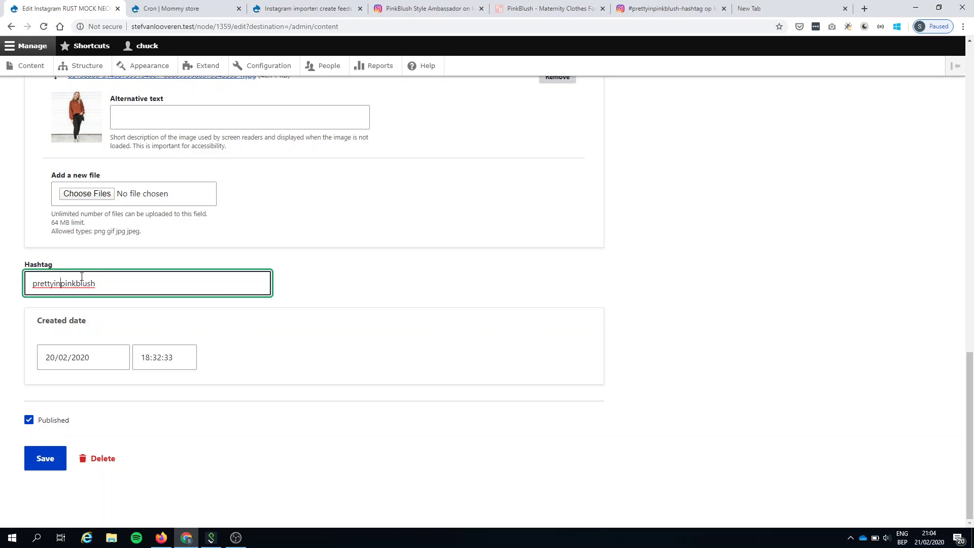
{"action": "left_click", "coordinate": [29, 280]}
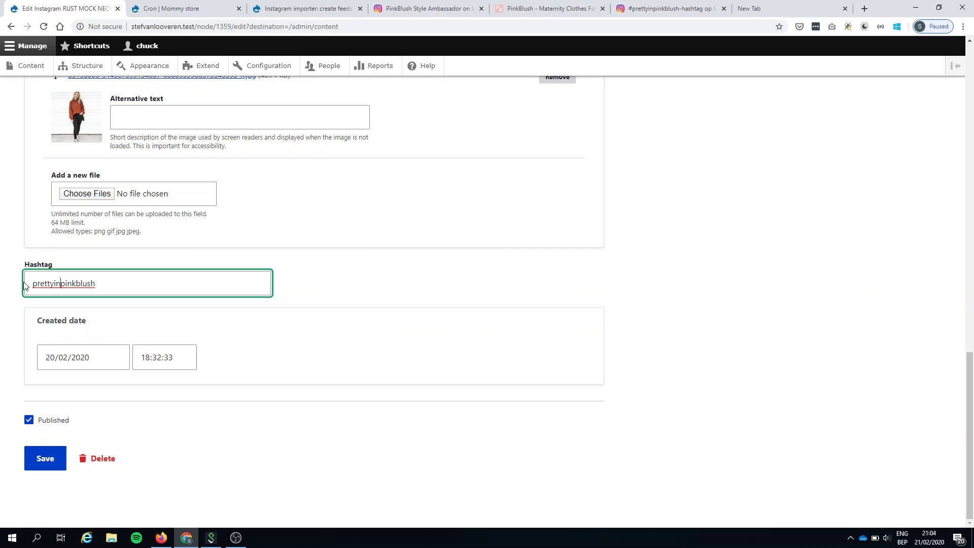
{"action": "left_click_drag", "start_coordinate": [28, 283], "coordinate": [108, 283]}
{"action": "left_click", "coordinate": [382, 248]}
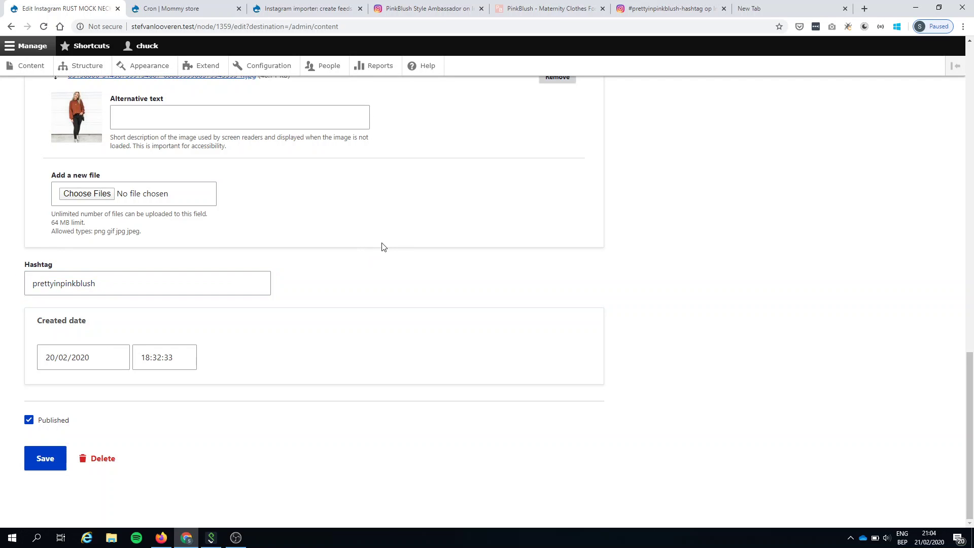
{"action": "scroll", "coordinate": [354, 276], "scroll_direction": "up", "scroll_amount": 5}
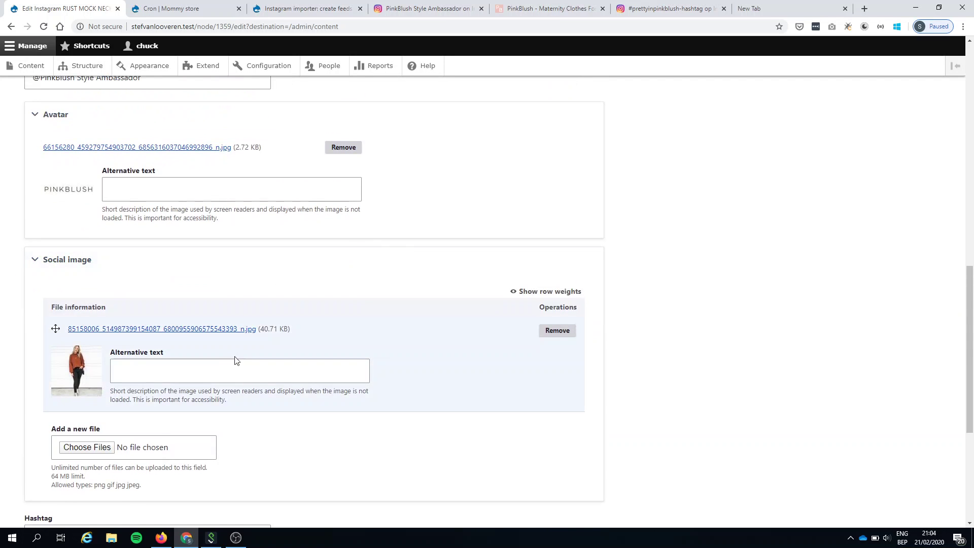
{"action": "scroll", "coordinate": [235, 360], "scroll_direction": "up", "scroll_amount": 15}
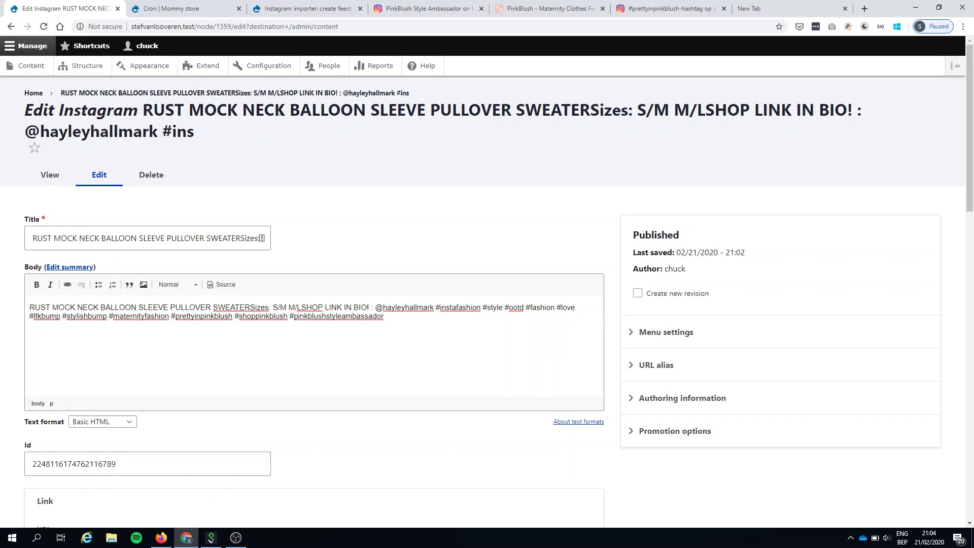
- Go to the Instagram importer settings under Configuration
{"action": "left_click", "coordinate": [263, 65]}
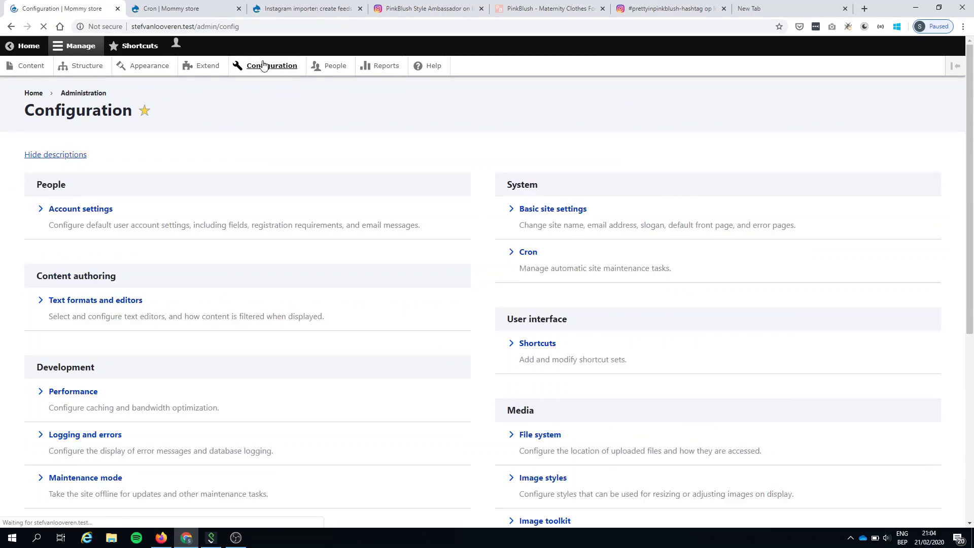
{"action": "scroll", "coordinate": [257, 272], "scroll_direction": "down", "scroll_amount": 8}
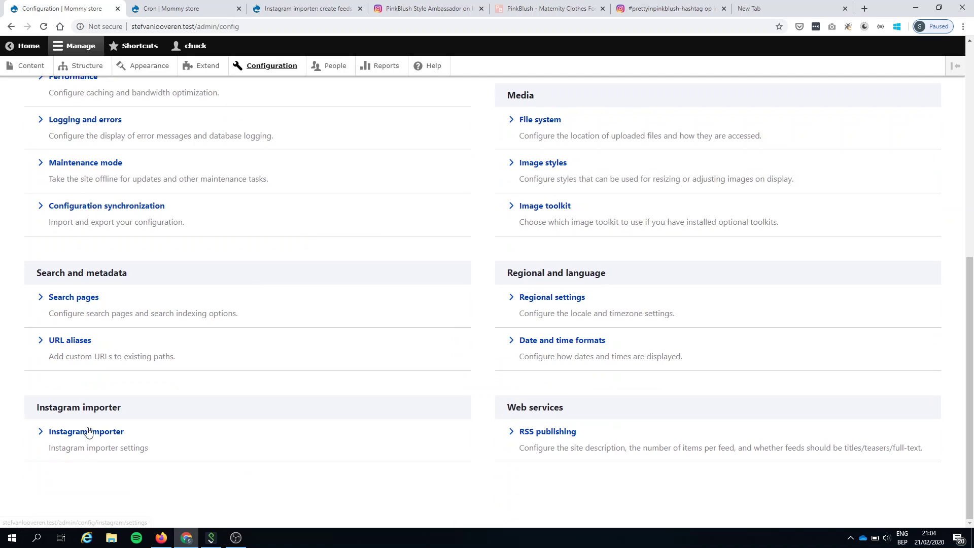
{"action": "left_click", "coordinate": [87, 431]}
{"action": "left_click", "coordinate": [127, 212]}
- Delete the extra #mommystore hashtag so only #prettyinpinkblush remains, leaving the users field empty
{"action": "left_click", "coordinate": [96, 174]}
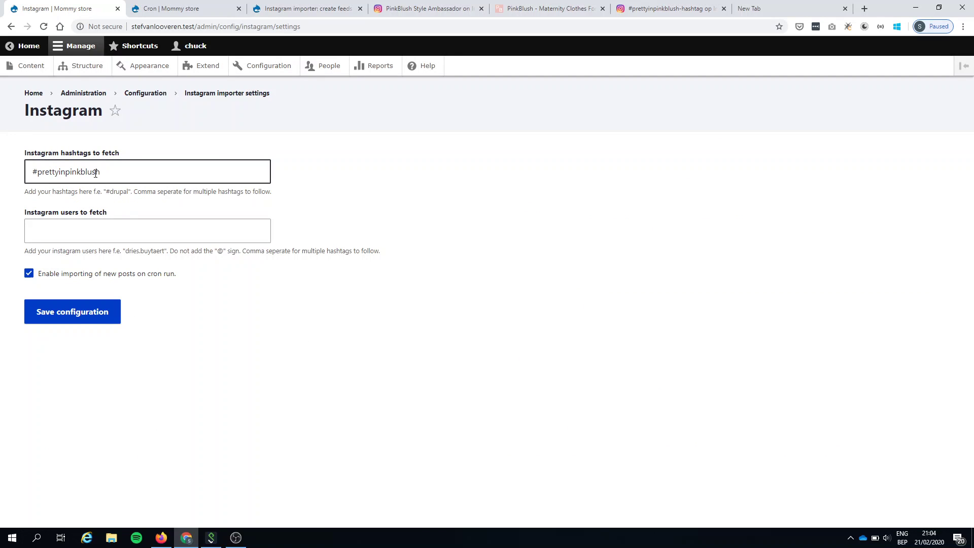
{"action": "left_click", "coordinate": [109, 170]}
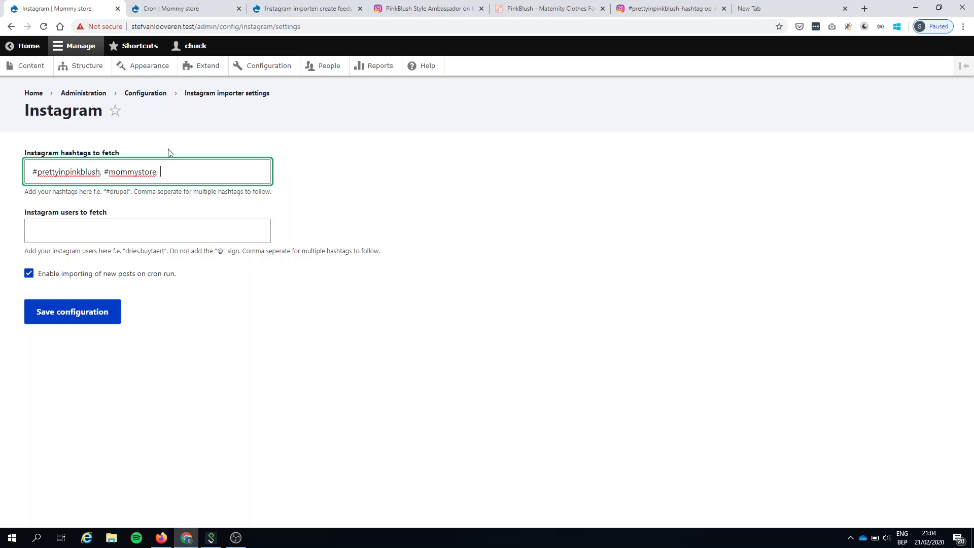
{"action": "key", "text": "BackSpace"}
{"action": "key", "text": "BackSpace"}
{"action": "key", "text": "BackSpace"}
{"action": "key", "text": "BackSpace"}
{"action": "key", "text": "BackSpace"}
{"action": "key", "text": "BackSpace"}
{"action": "key", "text": "BackSpace"}
{"action": "key", "text": "BackSpace"}
{"action": "key", "text": "BackSpace"}
{"action": "key", "text": "BackSpace"}
{"action": "key", "text": "BackSpace"}
{"action": "key", "text": "BackSpace"}
{"action": "key", "text": "BackSpace"}
{"action": "key", "text": "BackSpace"}
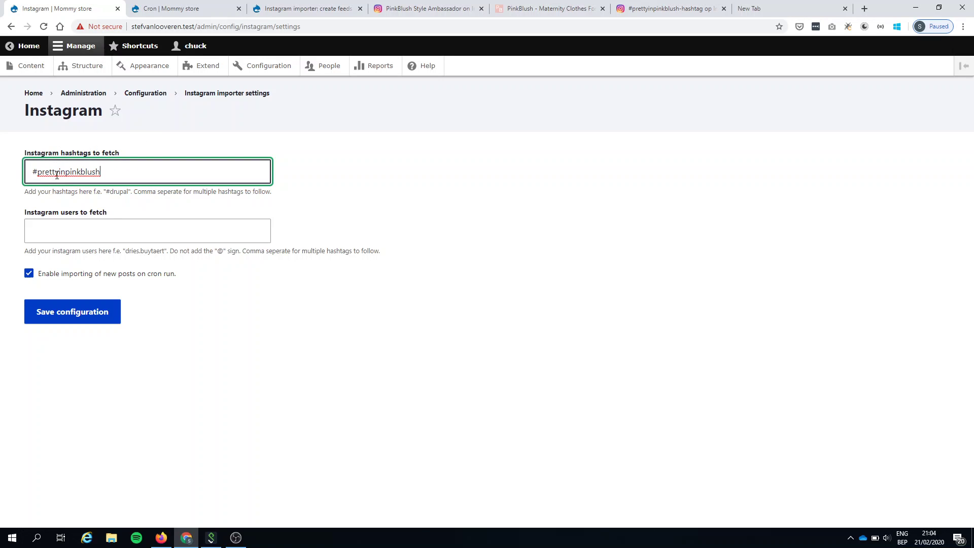
{"action": "left_click", "coordinate": [61, 232]}
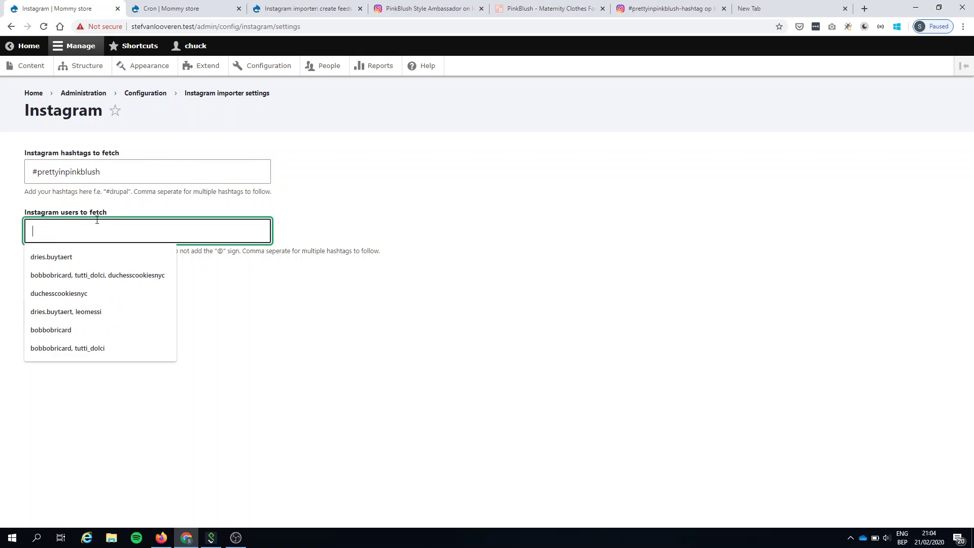
{"action": "left_click", "coordinate": [371, 231]}
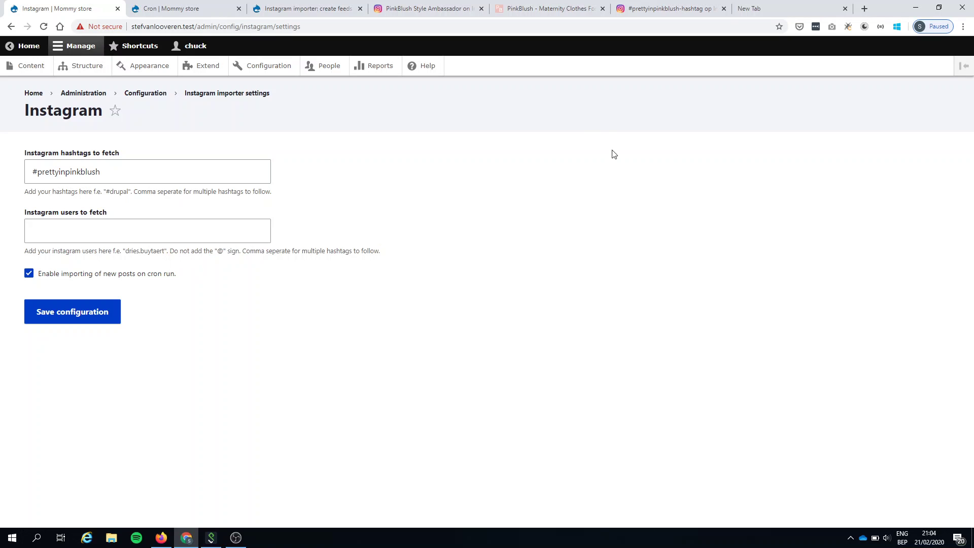
- Reach the pinkblushmaternity profile from the first popular #prettyinpinkblush post and select its username in the address
{"action": "left_click", "coordinate": [652, 8]}
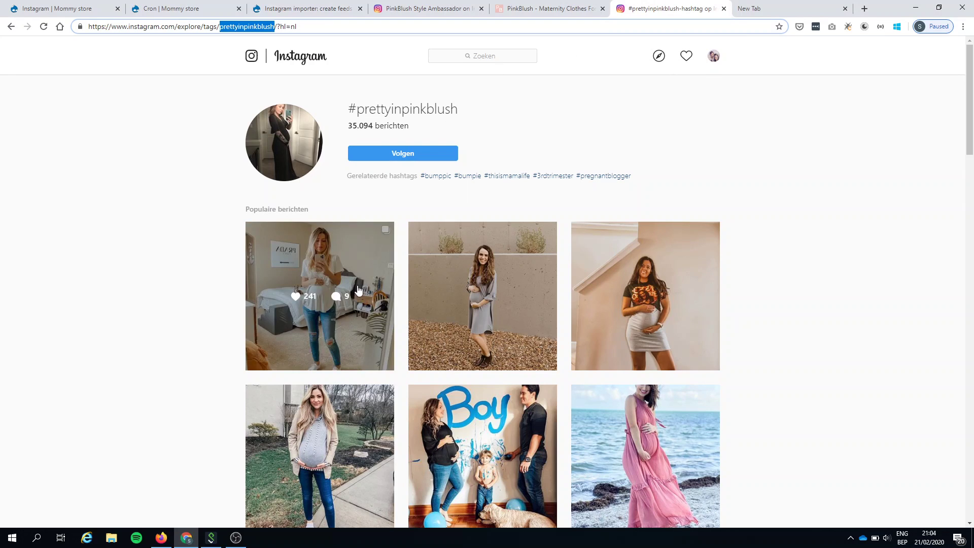
{"action": "left_click", "coordinate": [362, 250]}
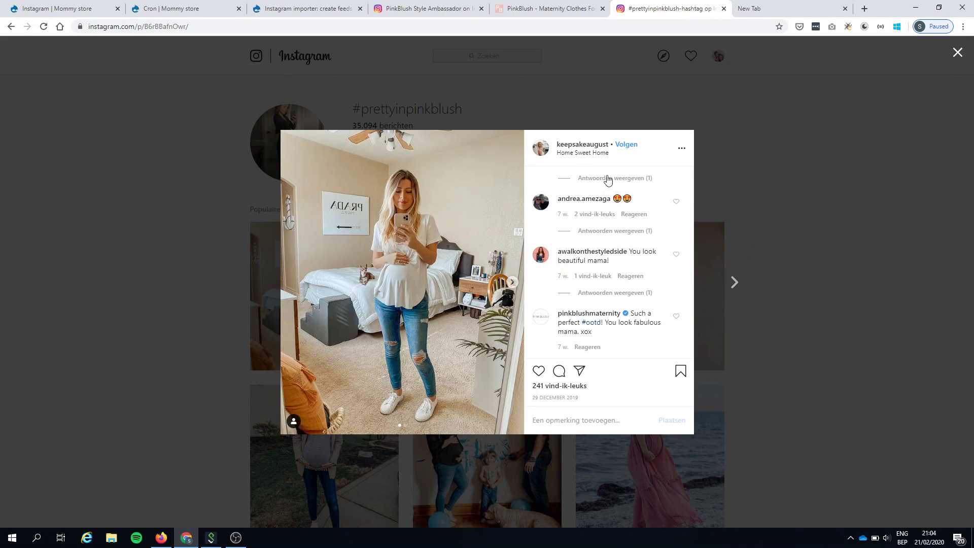
{"action": "scroll", "coordinate": [609, 203], "scroll_direction": "up", "scroll_amount": 5}
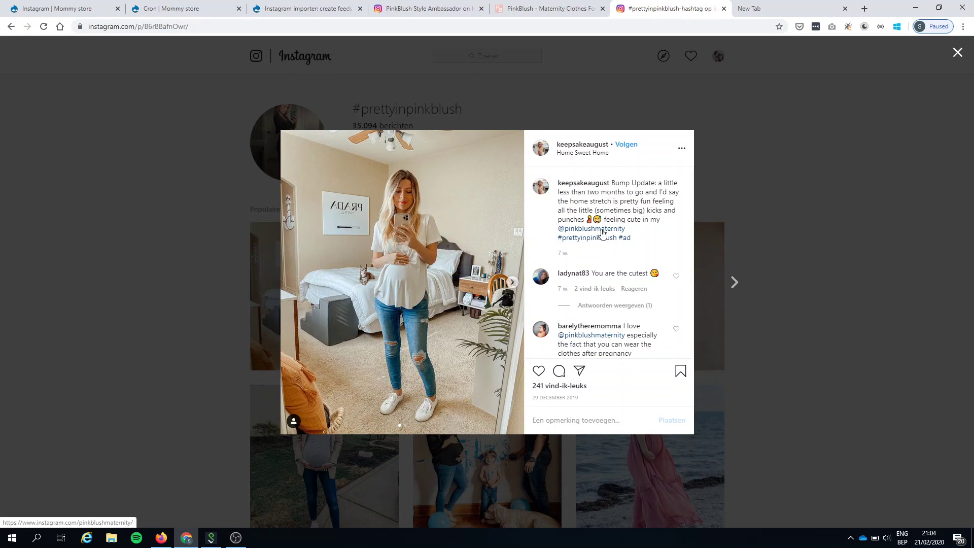
{"action": "left_click", "coordinate": [604, 229]}
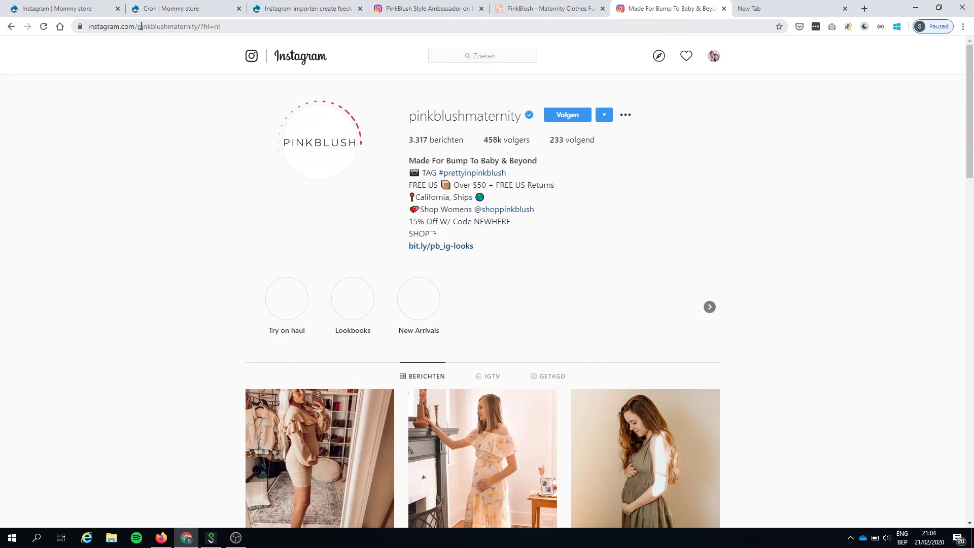
{"action": "left_click_drag", "start_coordinate": [137, 26], "coordinate": [199, 27]}
{"action": "key", "text": "ctrl+c"}
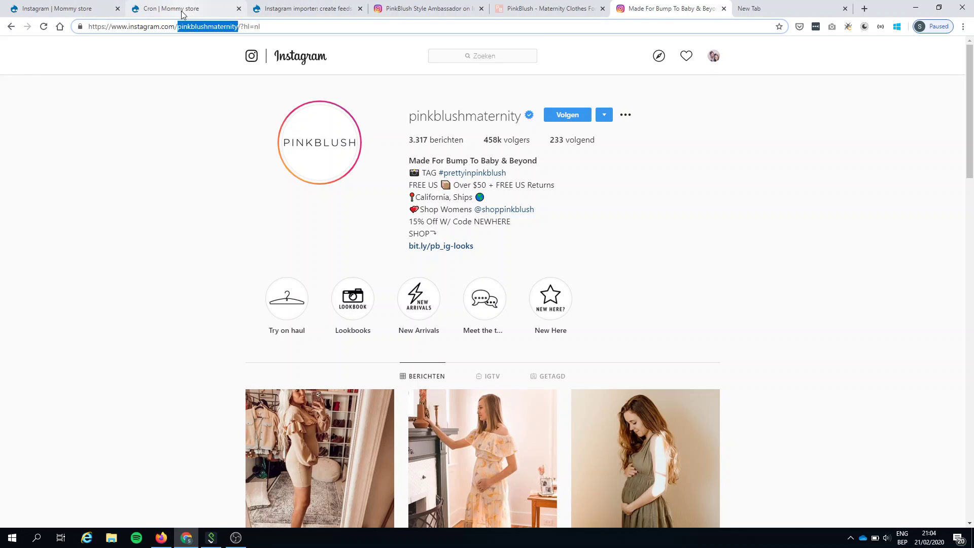
- Paste pinkblushmaternity into Instagram users to fetch and save the importer configuration
{"action": "left_click", "coordinate": [56, 9]}
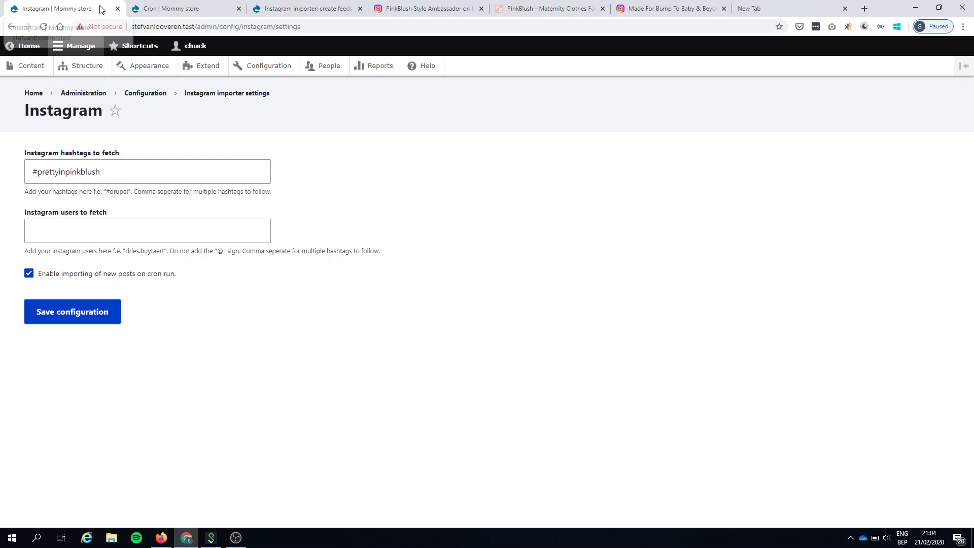
{"action": "left_click", "coordinate": [83, 226]}
{"action": "key", "text": "ctrl+v"}
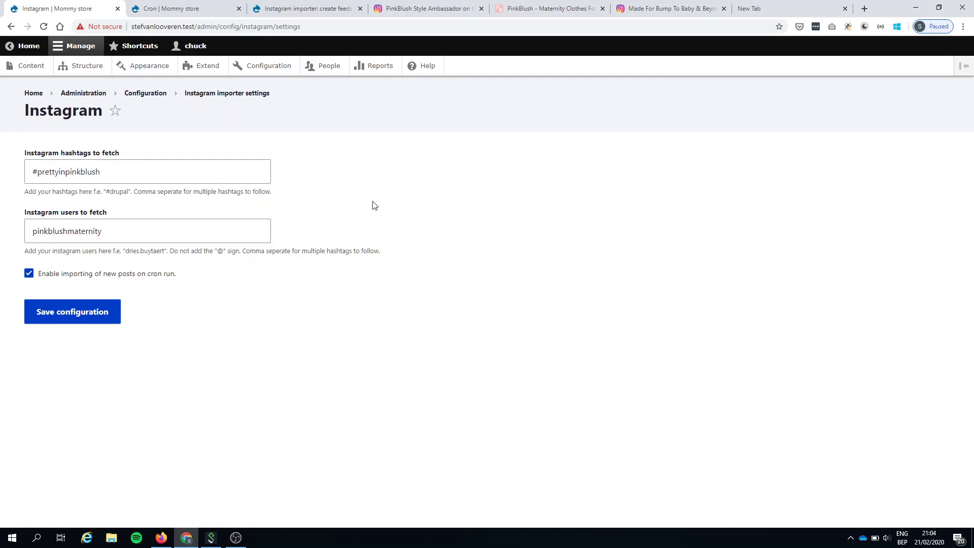
{"action": "left_click", "coordinate": [71, 311]}
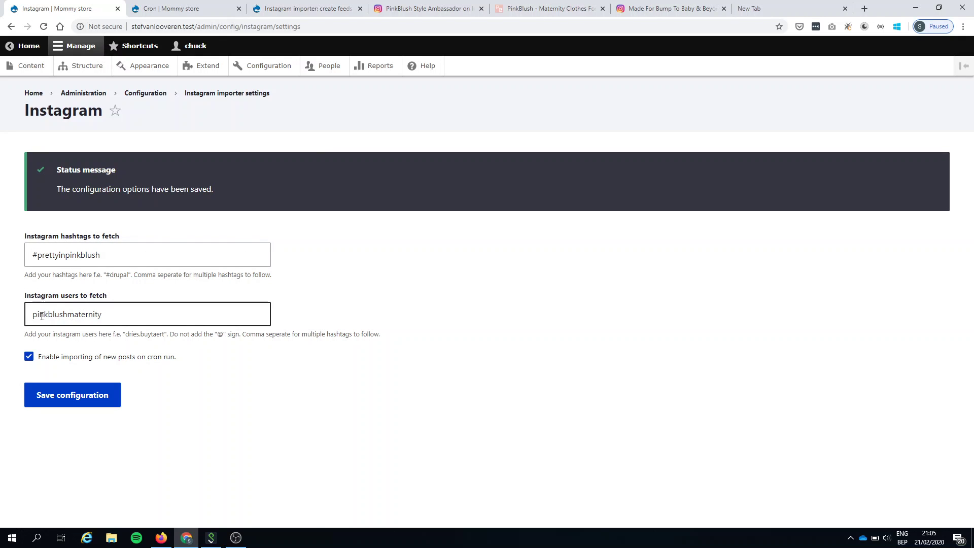
{"action": "double_click", "coordinate": [41, 315]}
{"action": "left_click", "coordinate": [291, 313]}
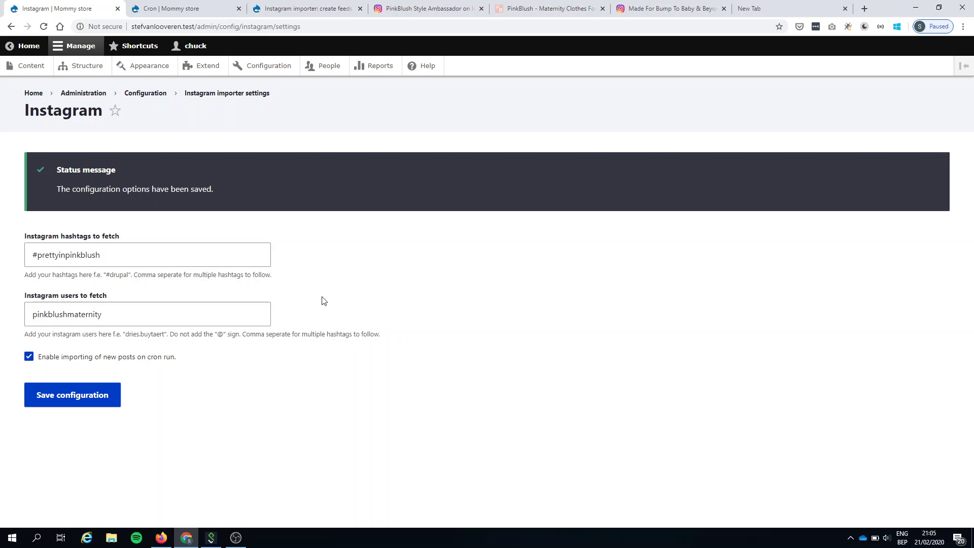
- Scroll through the drupal.org Instagram importer project page and its Mommy store gallery screenshots
{"action": "left_click", "coordinate": [293, 10]}
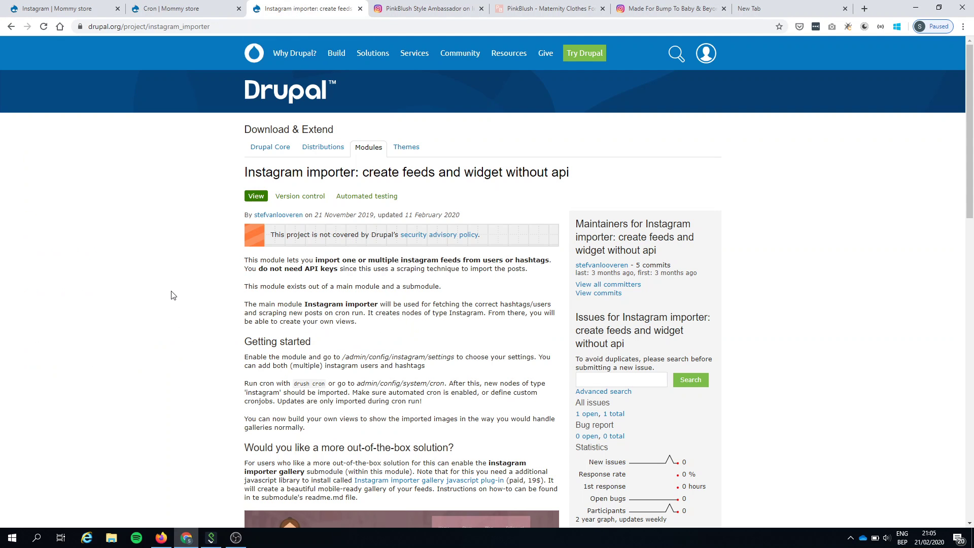
{"action": "scroll", "coordinate": [80, 248], "scroll_direction": "down", "scroll_amount": 5}
{"action": "scroll", "coordinate": [80, 247], "scroll_direction": "down", "scroll_amount": 5}
{"action": "scroll", "coordinate": [102, 244], "scroll_direction": "up", "scroll_amount": 8}
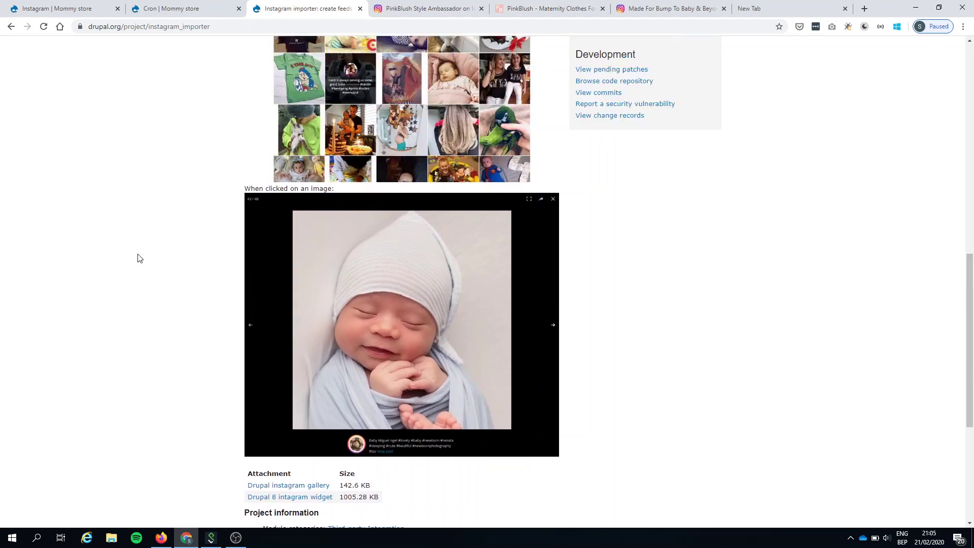
{"action": "scroll", "coordinate": [96, 293], "scroll_direction": "down", "scroll_amount": 4}
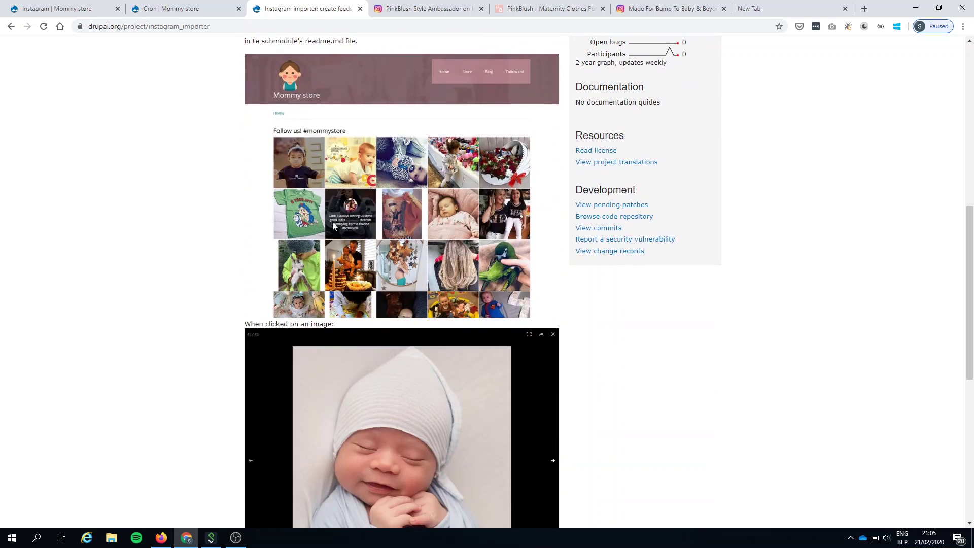
{"action": "scroll", "coordinate": [543, 278], "scroll_direction": "down", "scroll_amount": 4}
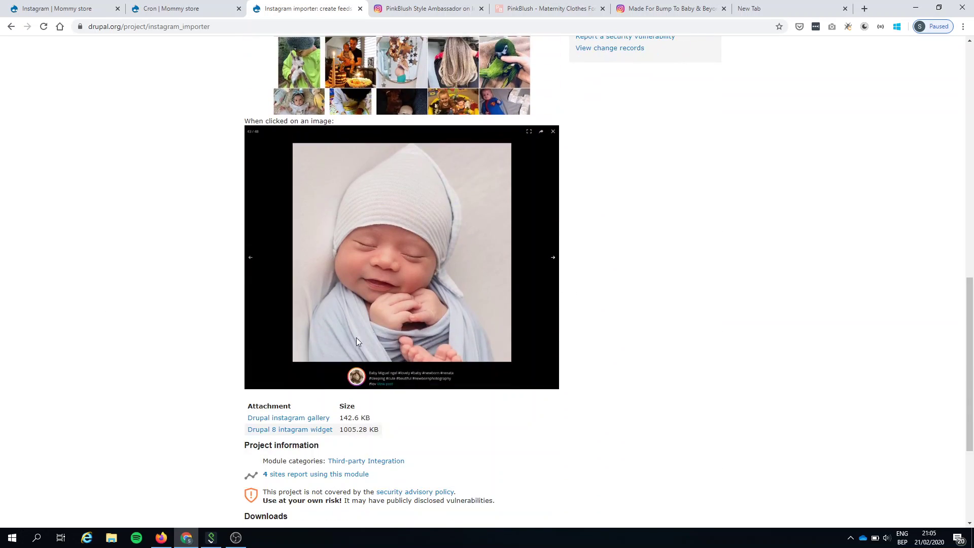
{"action": "scroll", "coordinate": [152, 241], "scroll_direction": "down", "scroll_amount": 4}
{"action": "scroll", "coordinate": [143, 239], "scroll_direction": "up", "scroll_amount": 16}
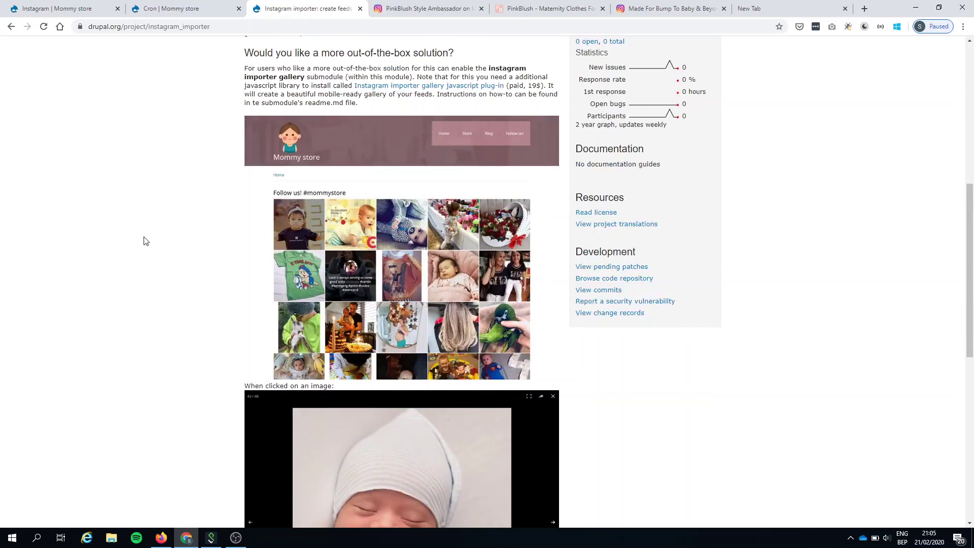